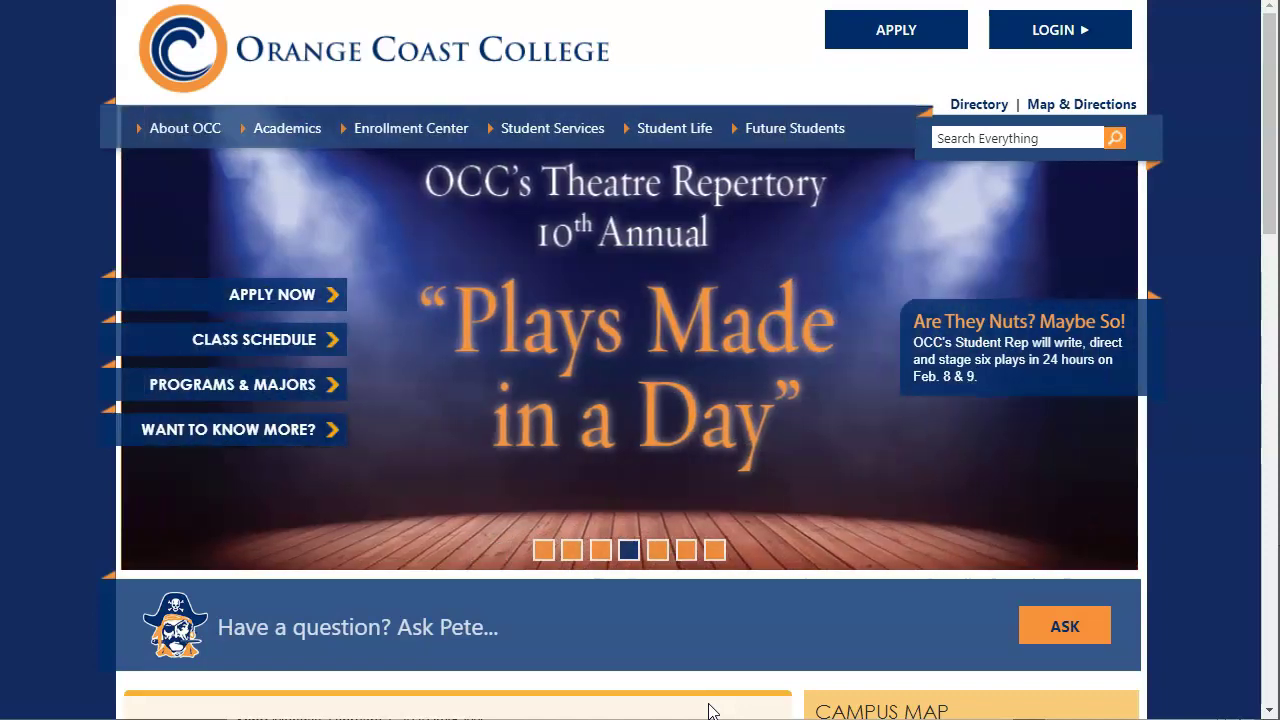
Scroll the OCC home page and go to Library from the Top Searches links
scroll(697, 534, "down", 3)
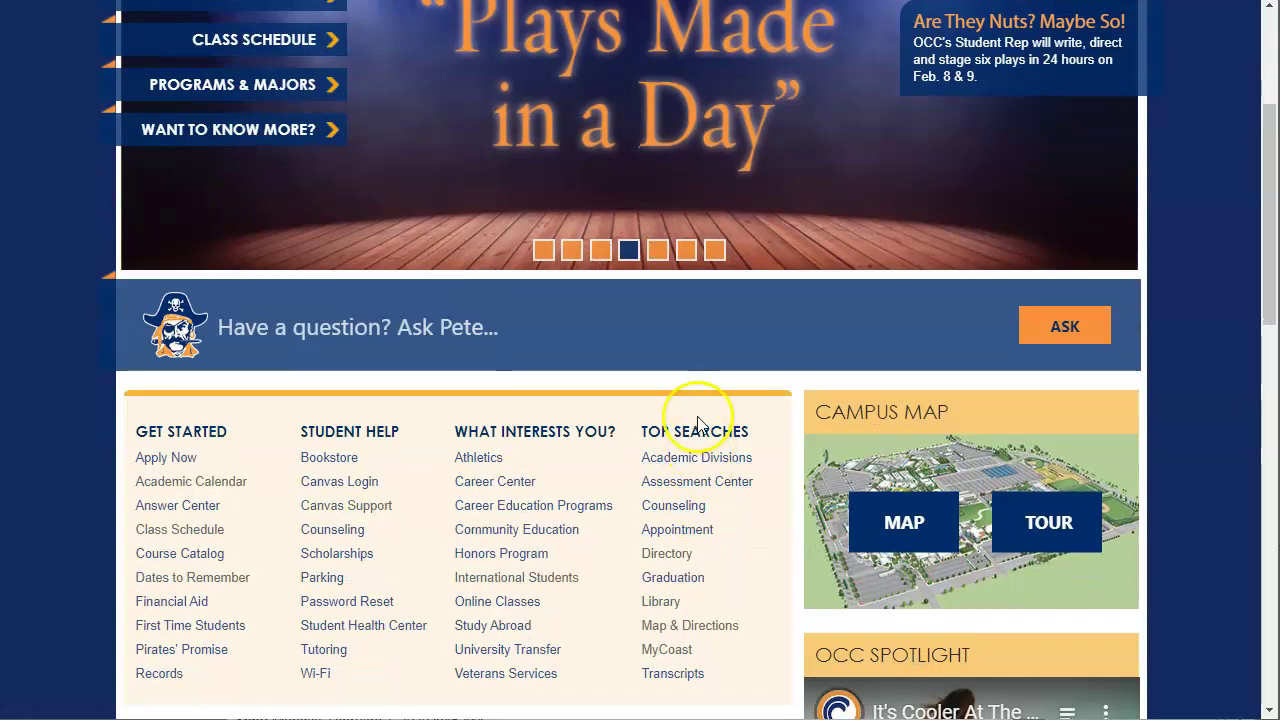
left_click(677, 609)
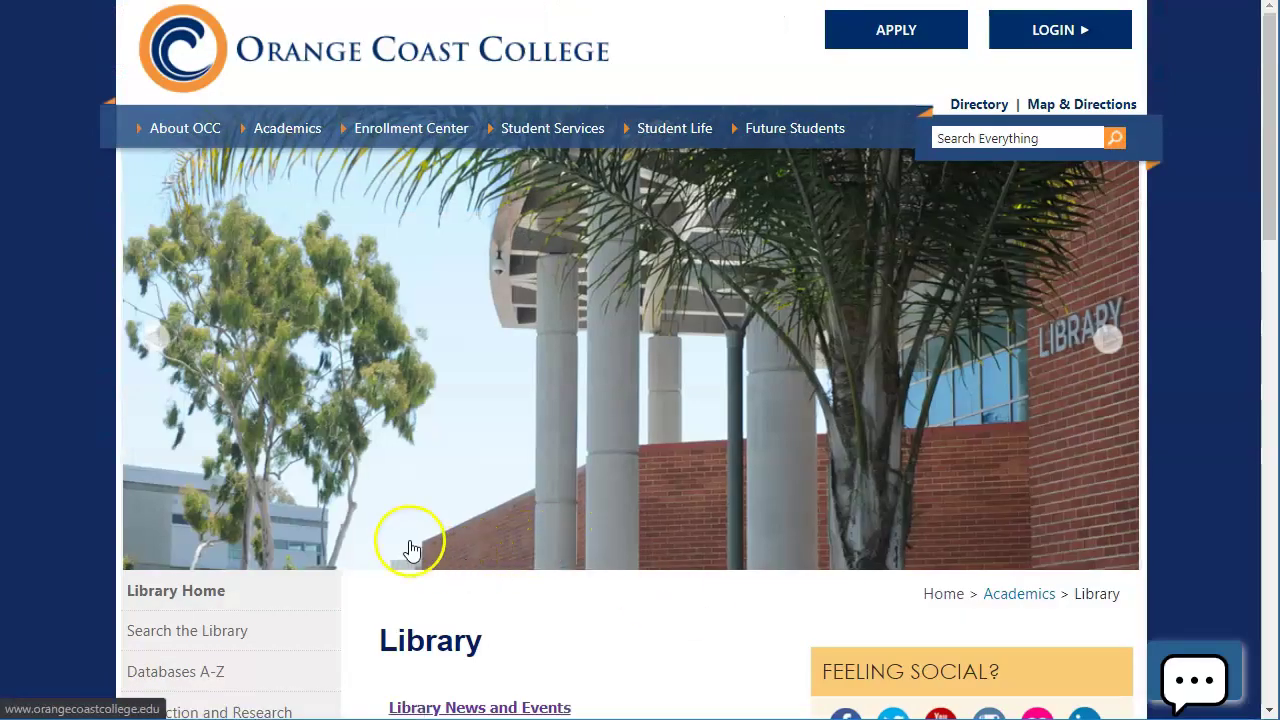
scroll(409, 540, "down", 2)
scroll(409, 548, "down", 1)
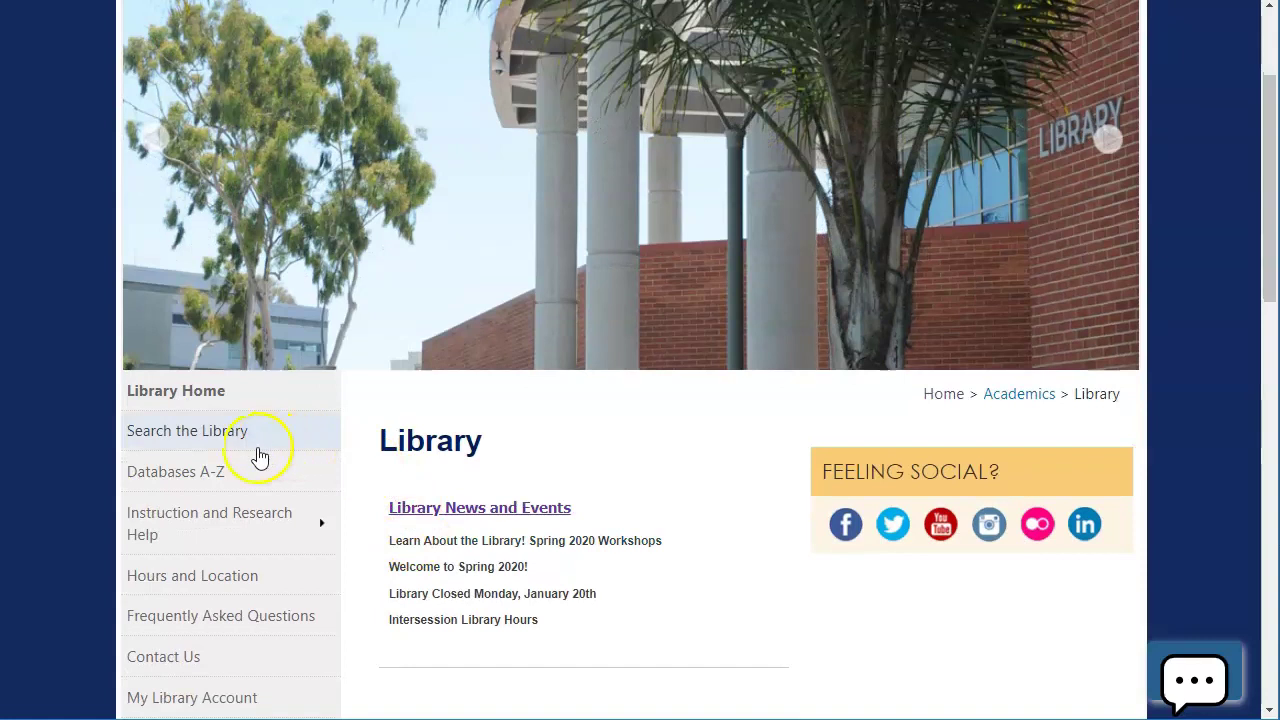
Show the Databases A-Z list filtered to the letter U, leaving US Major Dailies
left_click(218, 482)
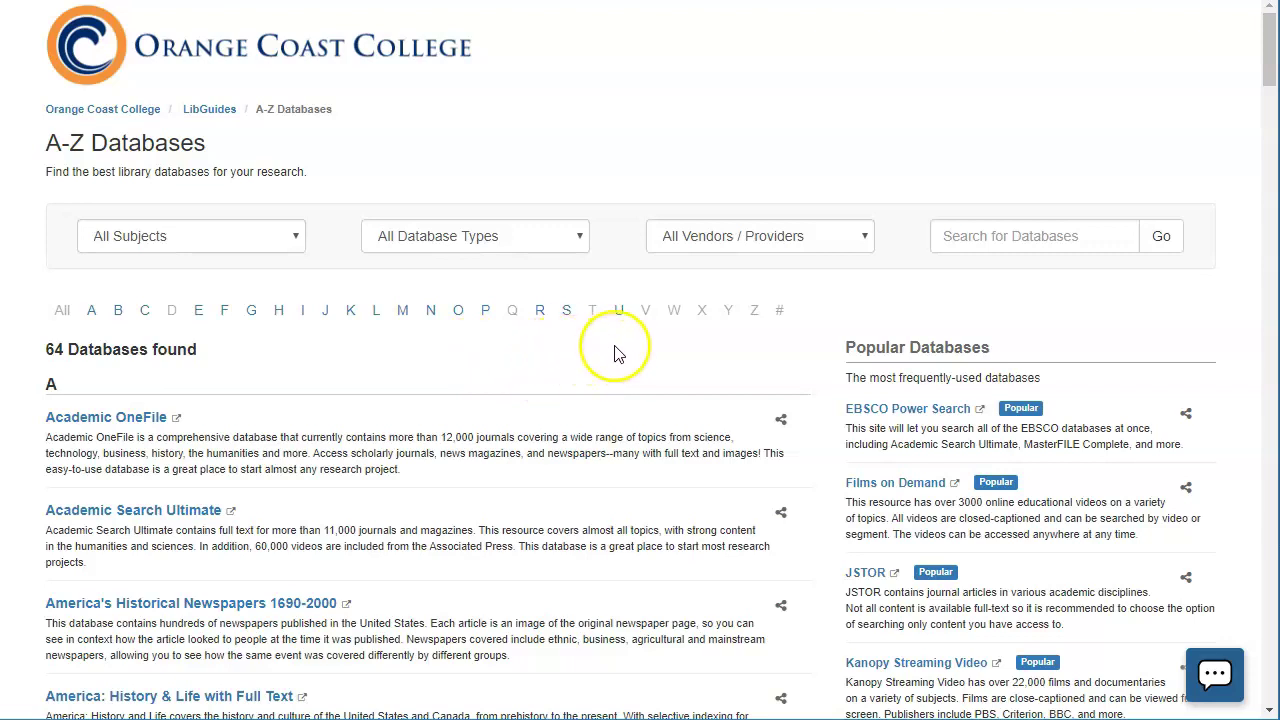
left_click(620, 312)
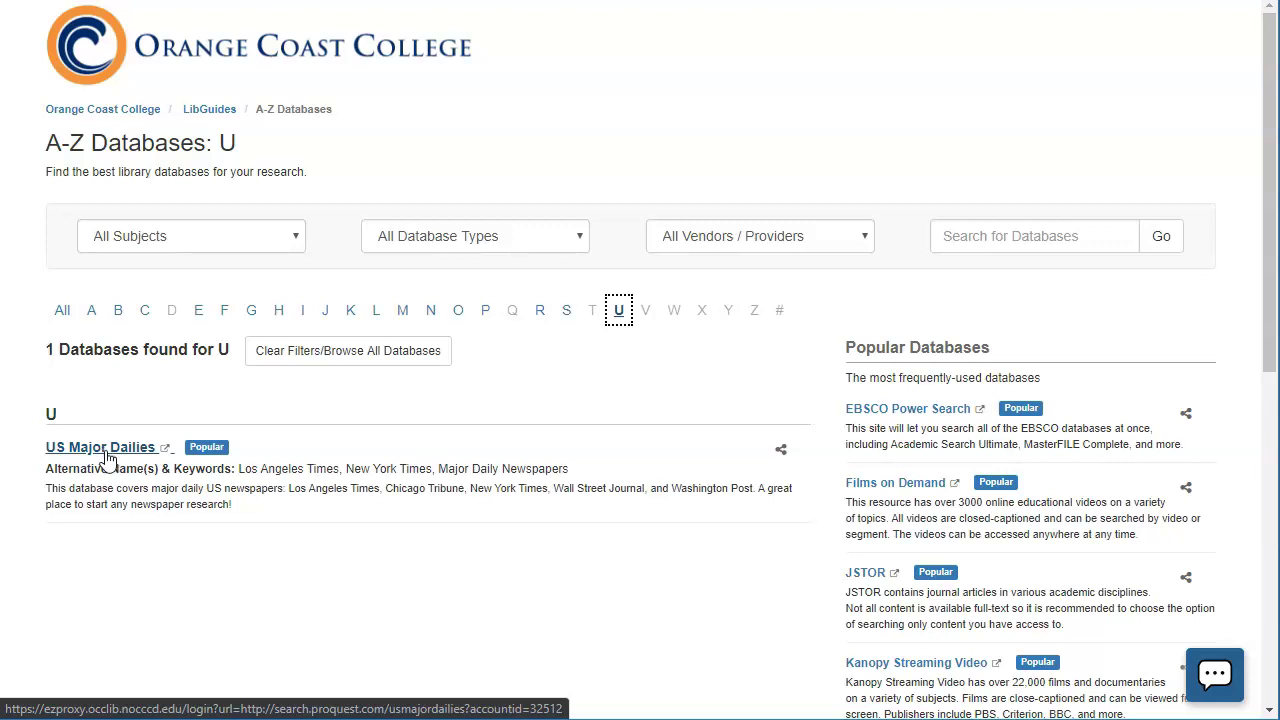
Launch US Major Dailies from the filtered list to reach its ProQuest Basic Search page
left_click(104, 449)
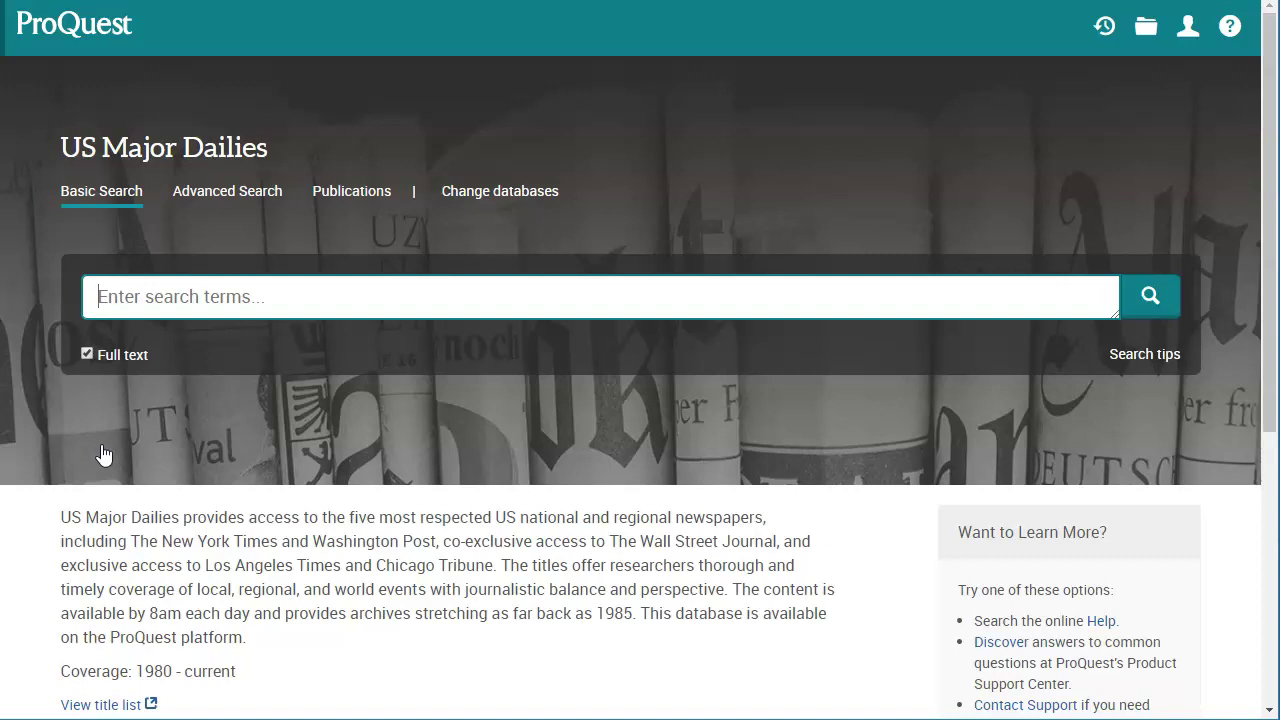
Search for 'marijuana and legalization', fixing the misspelling, to get 11,103 results
type("marijau")
type("na")
key("BackSpace")
key("BackSpace")
key("BackSpace")
key("BackSpace")
type("uana and legal")
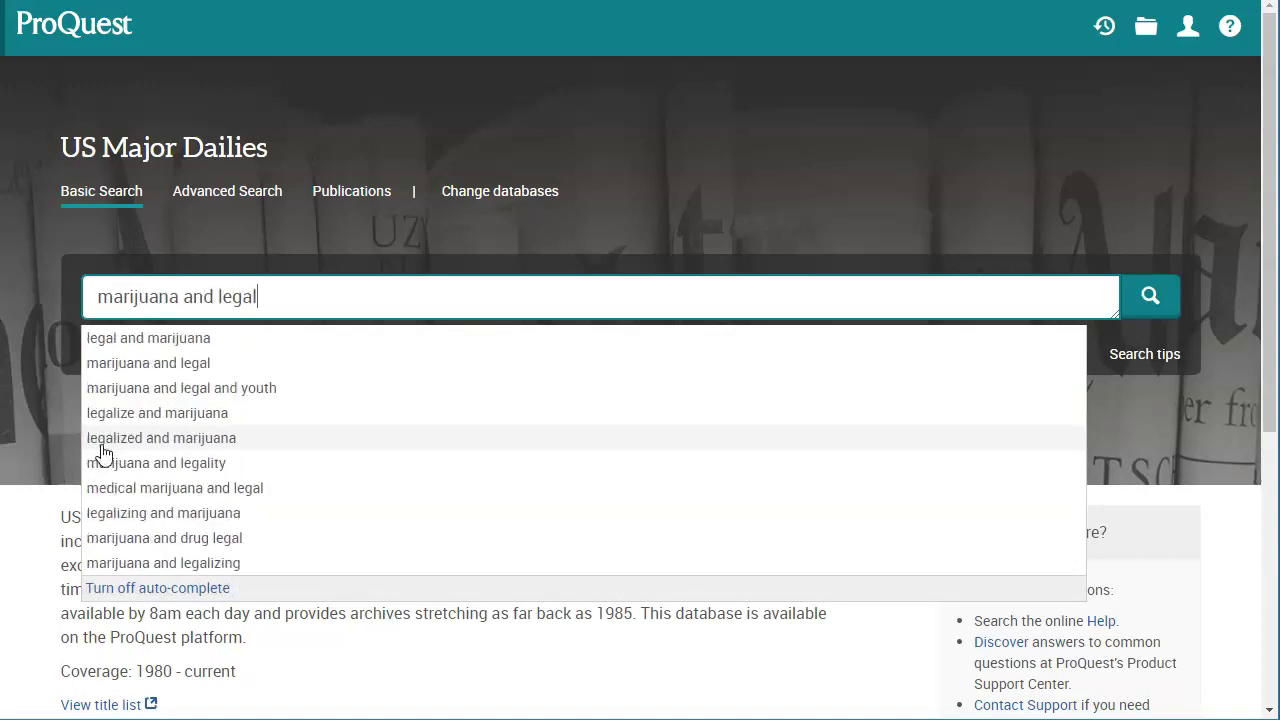
type("i")
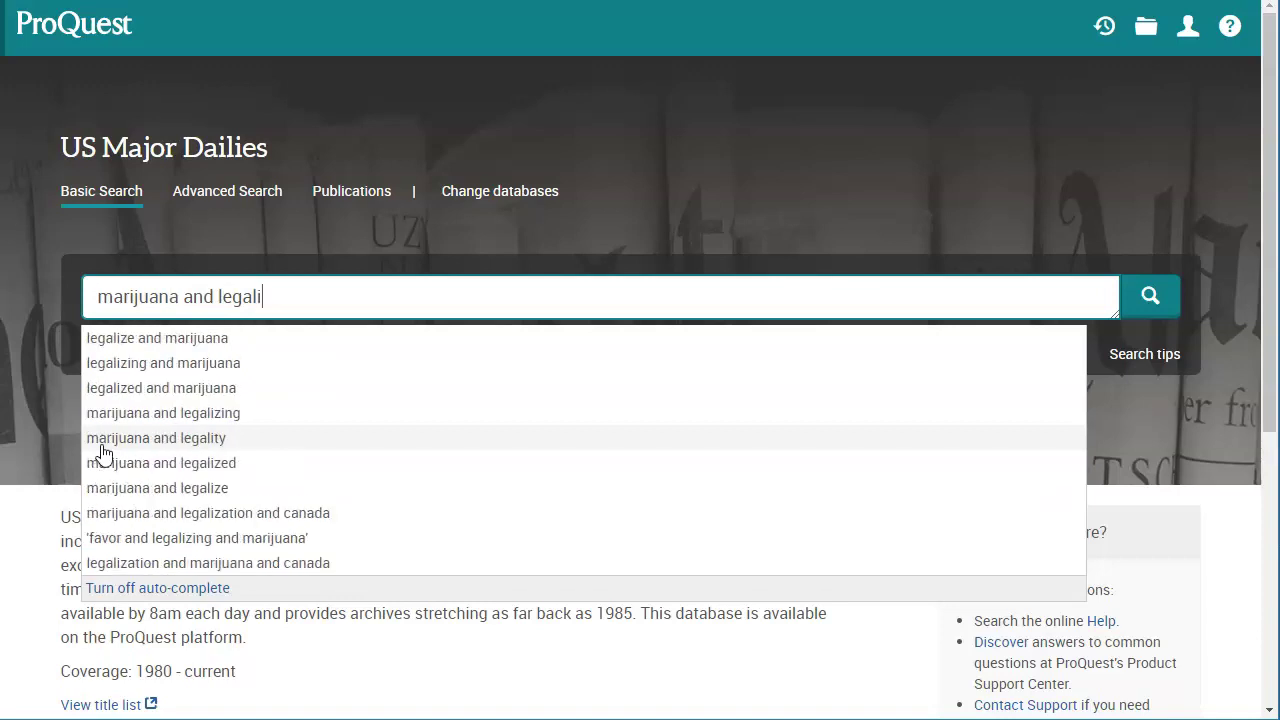
type("zation")
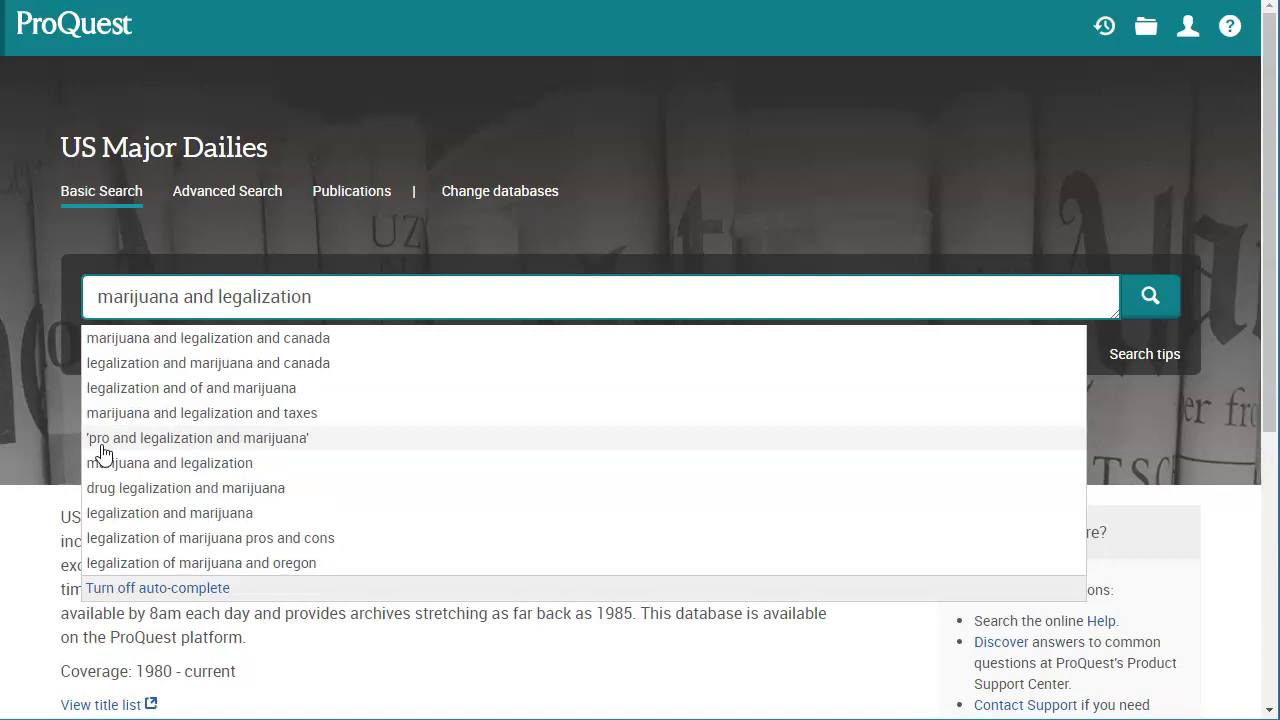
left_click(1164, 302)
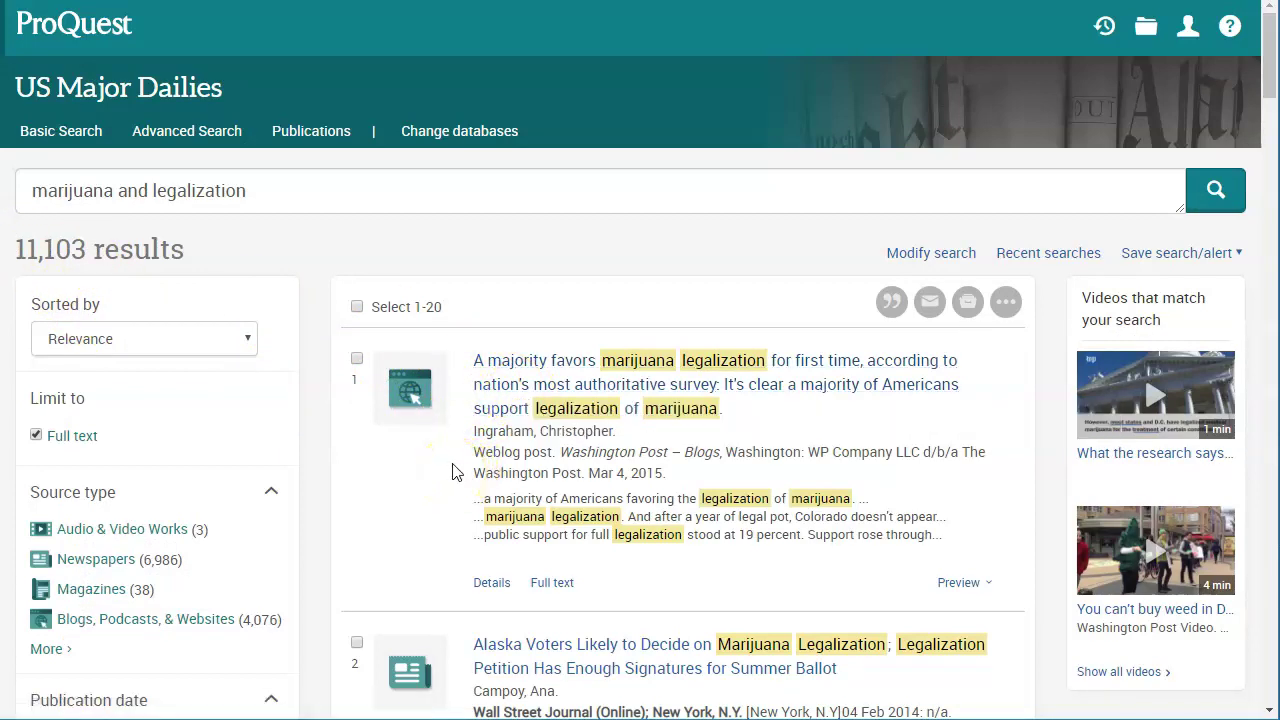
Scroll down the results to the Publication date filter in the left sidebar
scroll(452, 472, "down", 1)
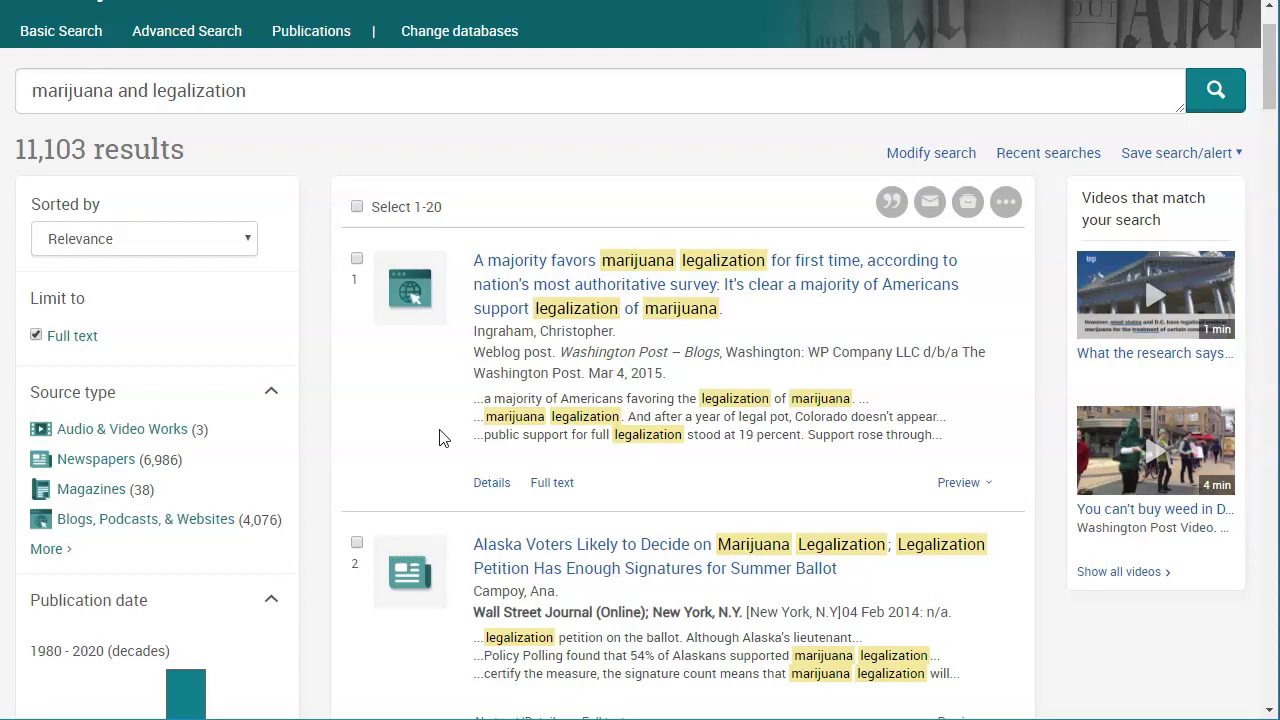
left_click(424, 433)
scroll(424, 433, "down", 2)
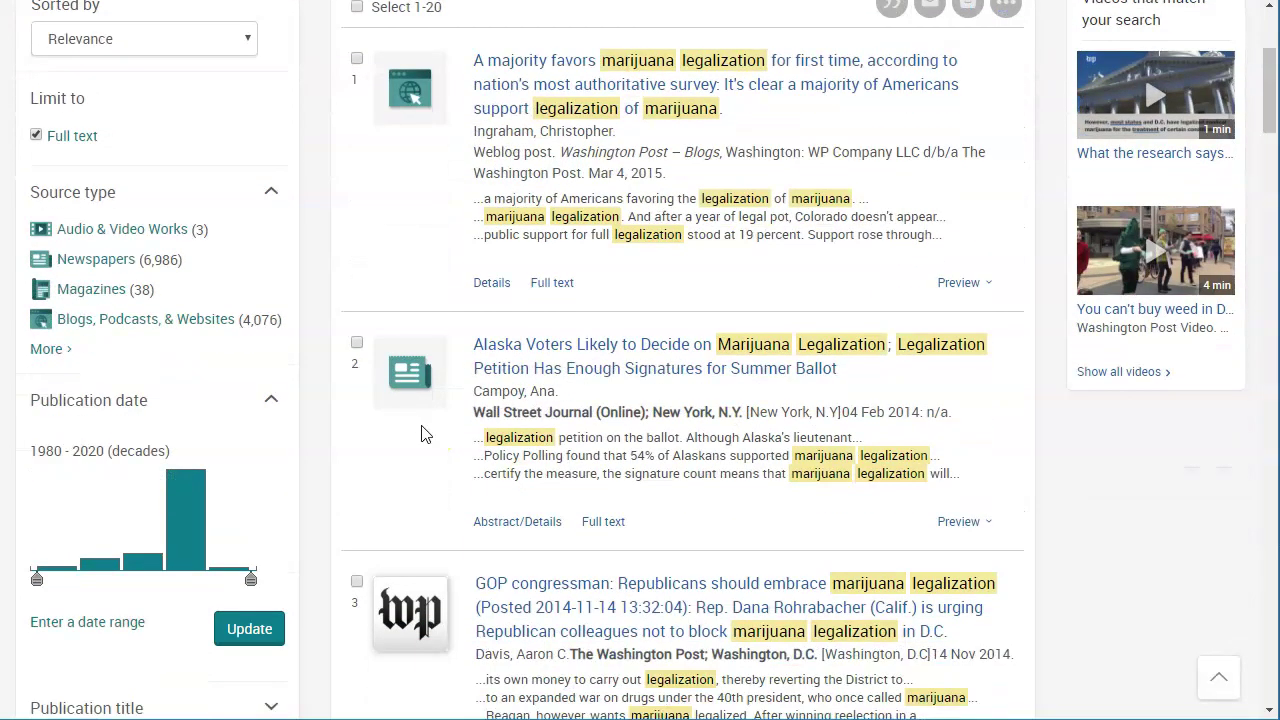
scroll(421, 433, "down", 1)
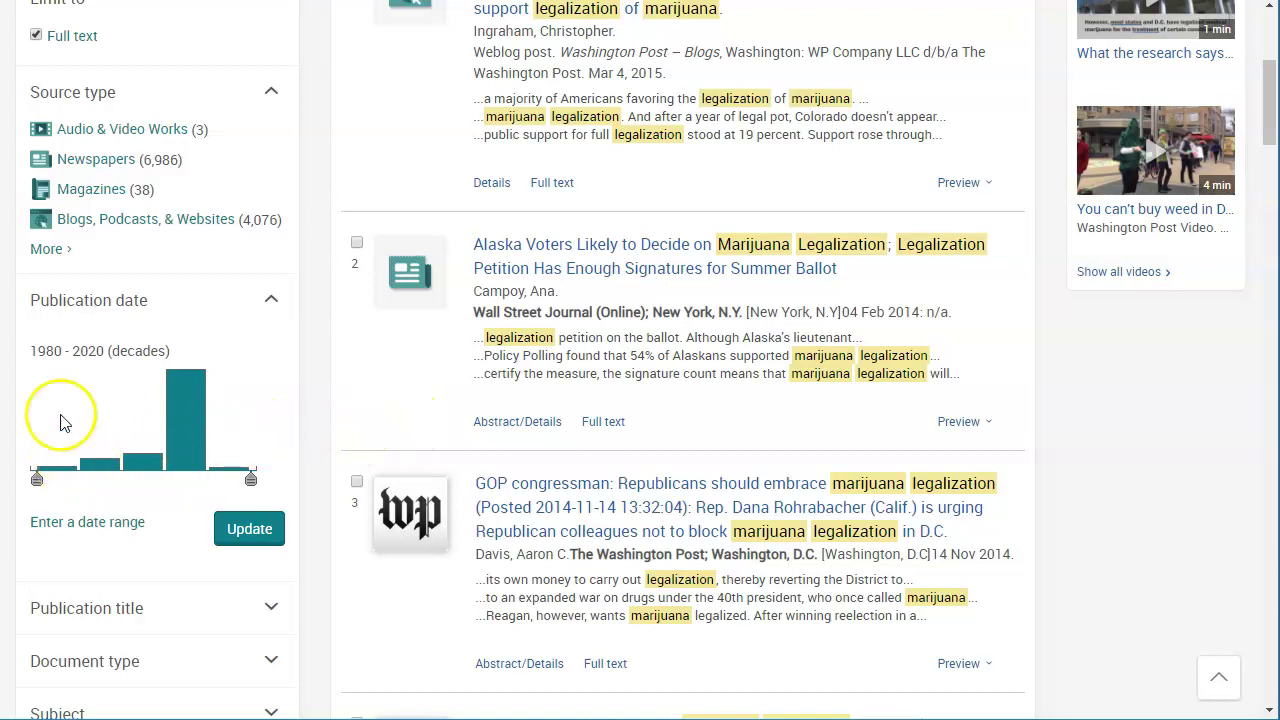
Move the publication date range start to 2010 and apply it, leaving 8,432 results
left_click_drag(38, 350, 62, 351)
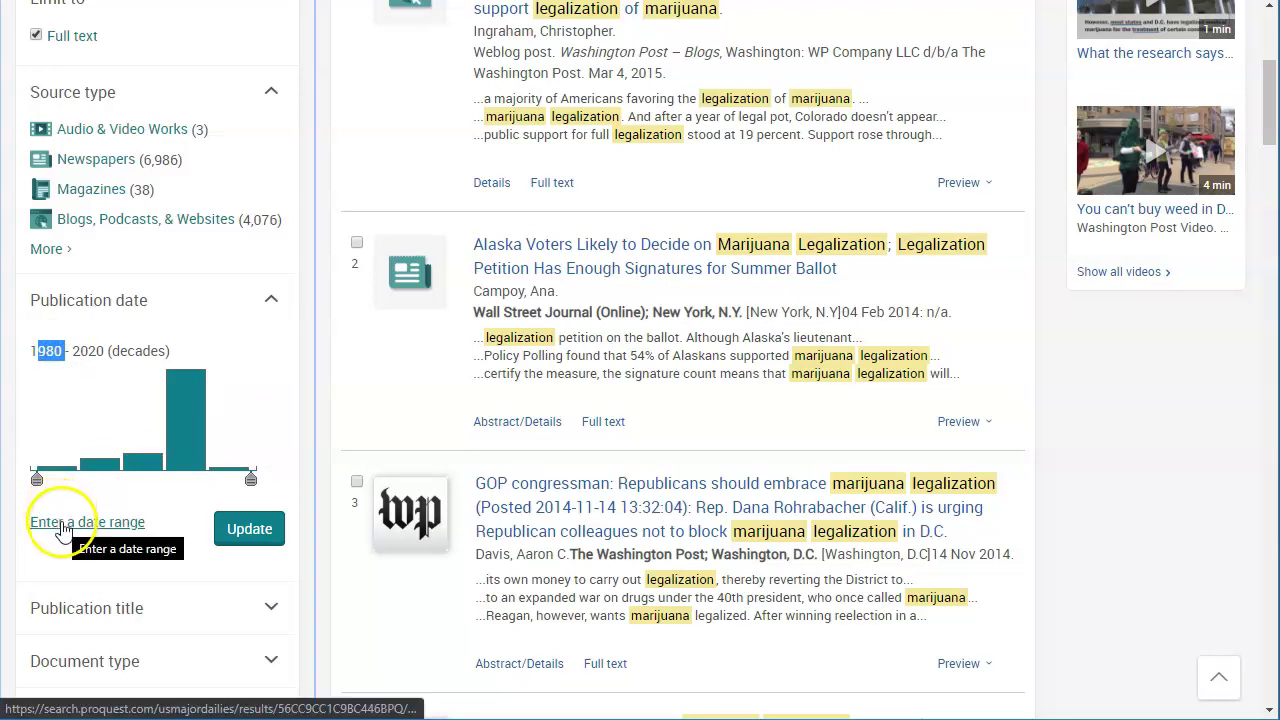
mouse_move(38, 482)
left_click_drag(38, 482, 165, 485)
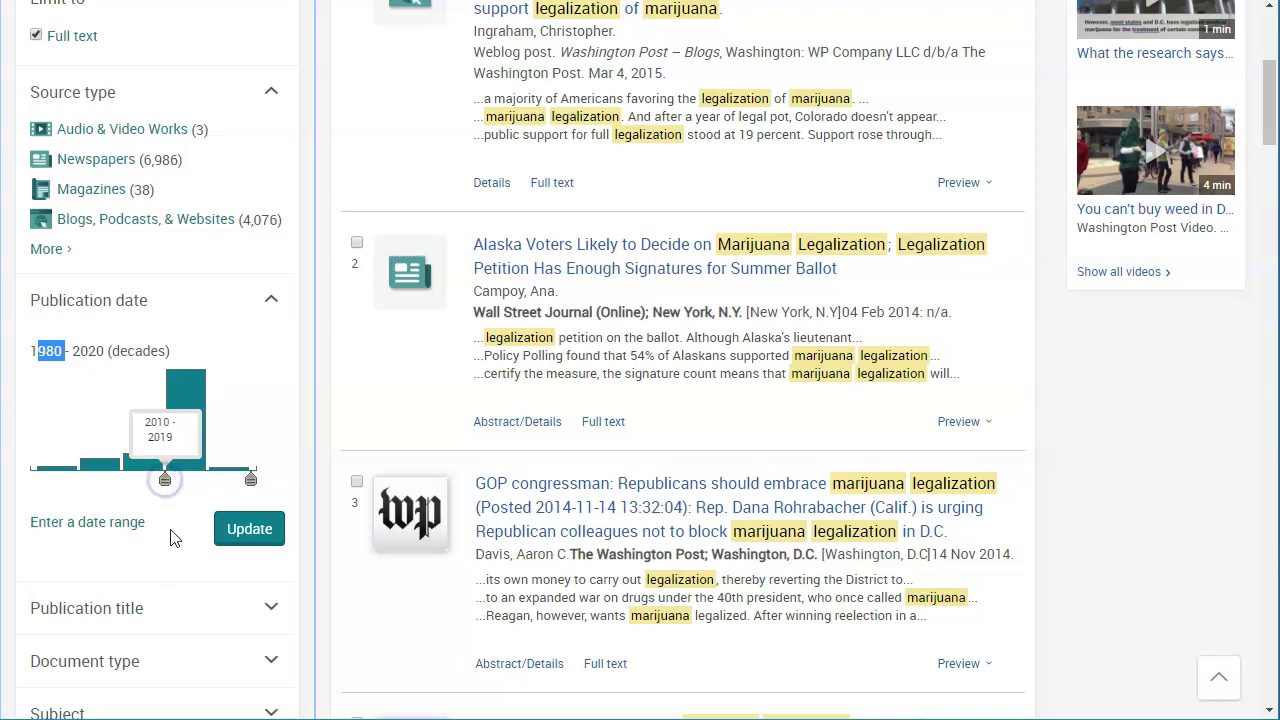
left_click(246, 530)
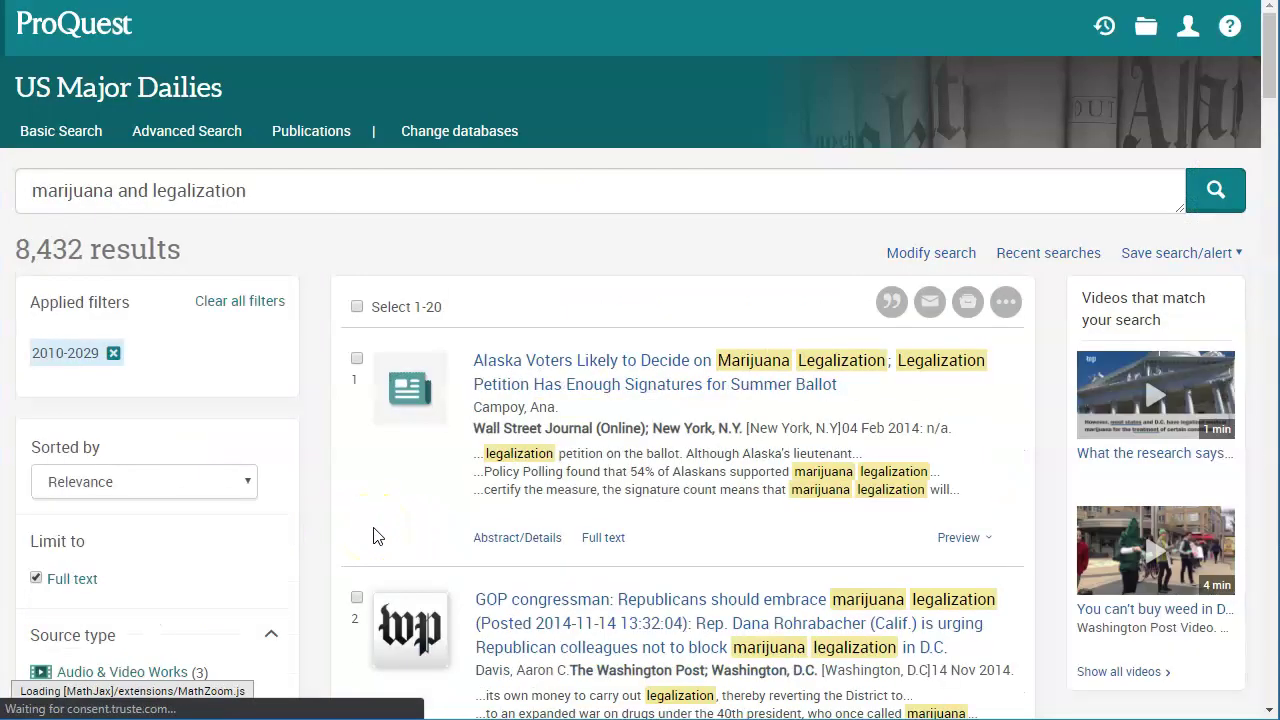
Set the publication date range to 2014–2020 and apply it
left_click(50, 338)
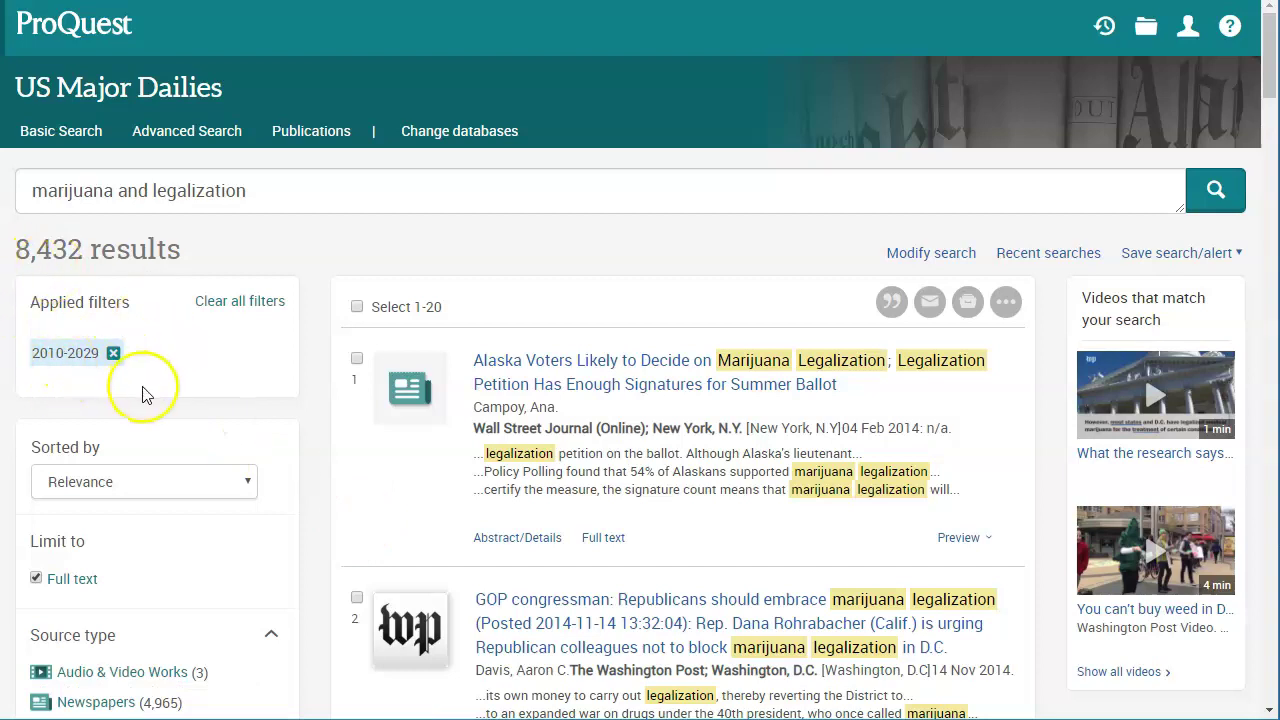
scroll(143, 393, "down", 1)
scroll(143, 393, "down", 5)
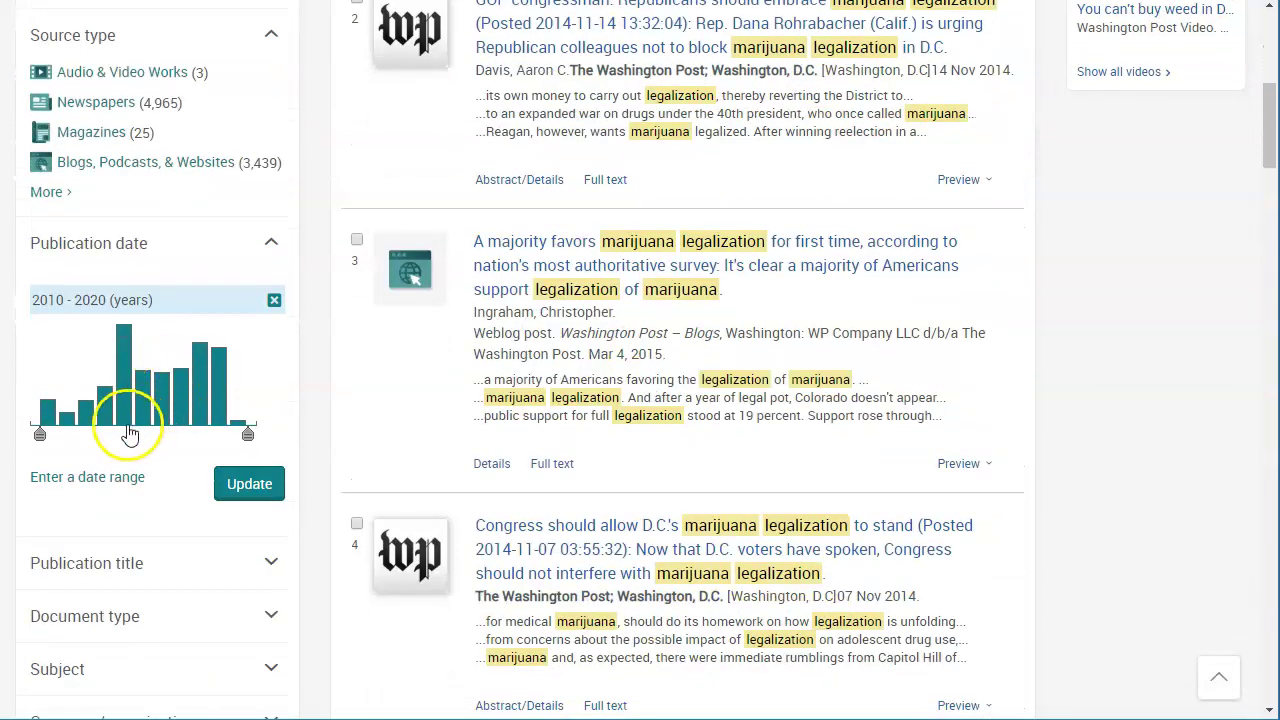
mouse_move(40, 437)
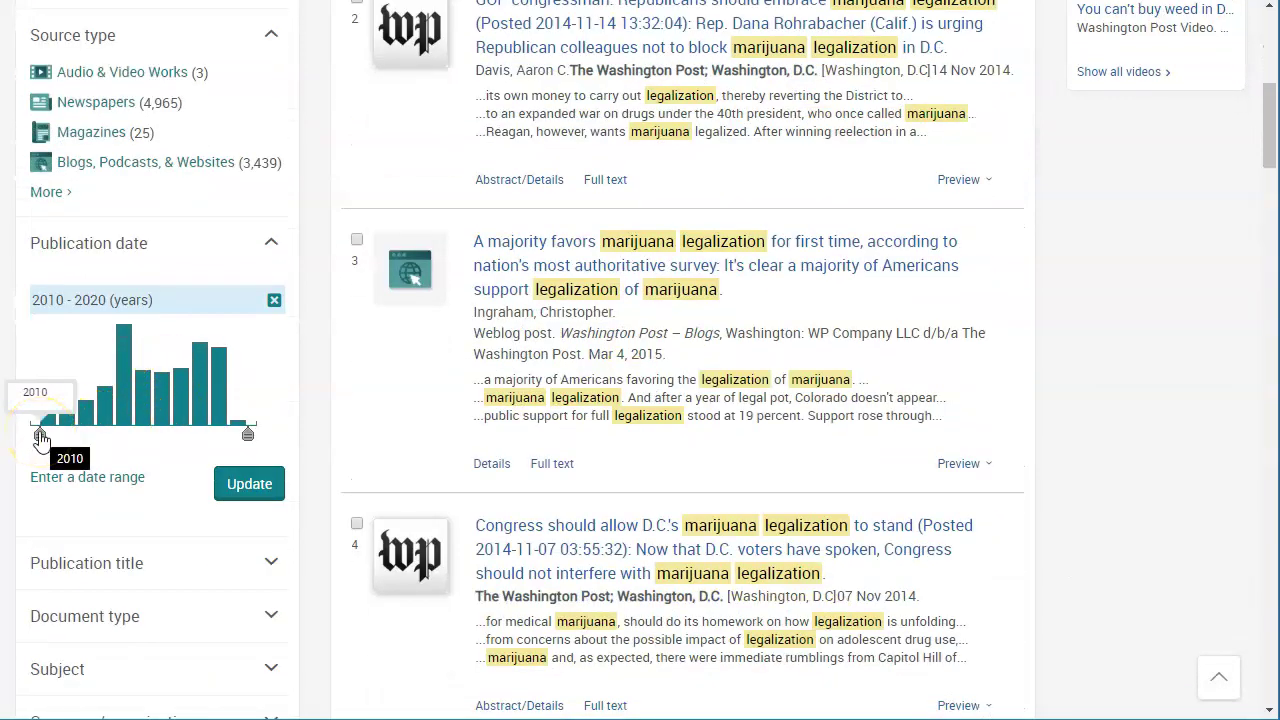
mouse_move(204, 408)
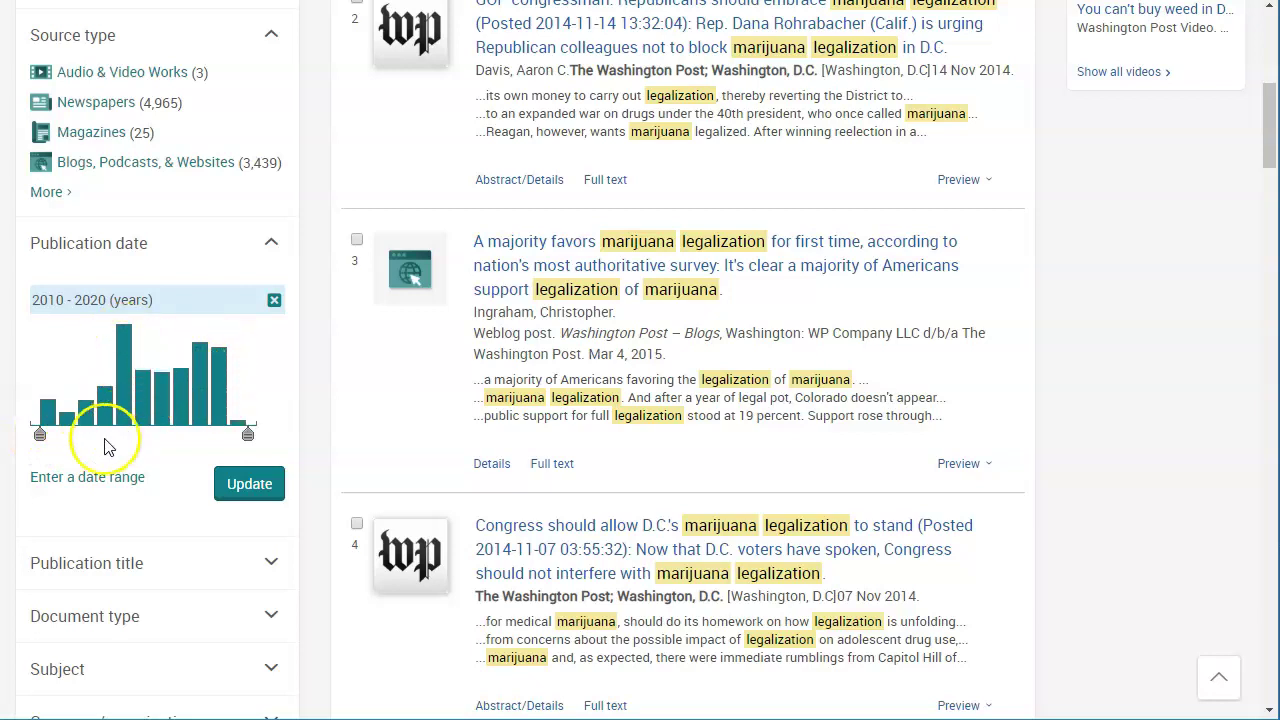
left_click_drag(40, 434, 115, 437)
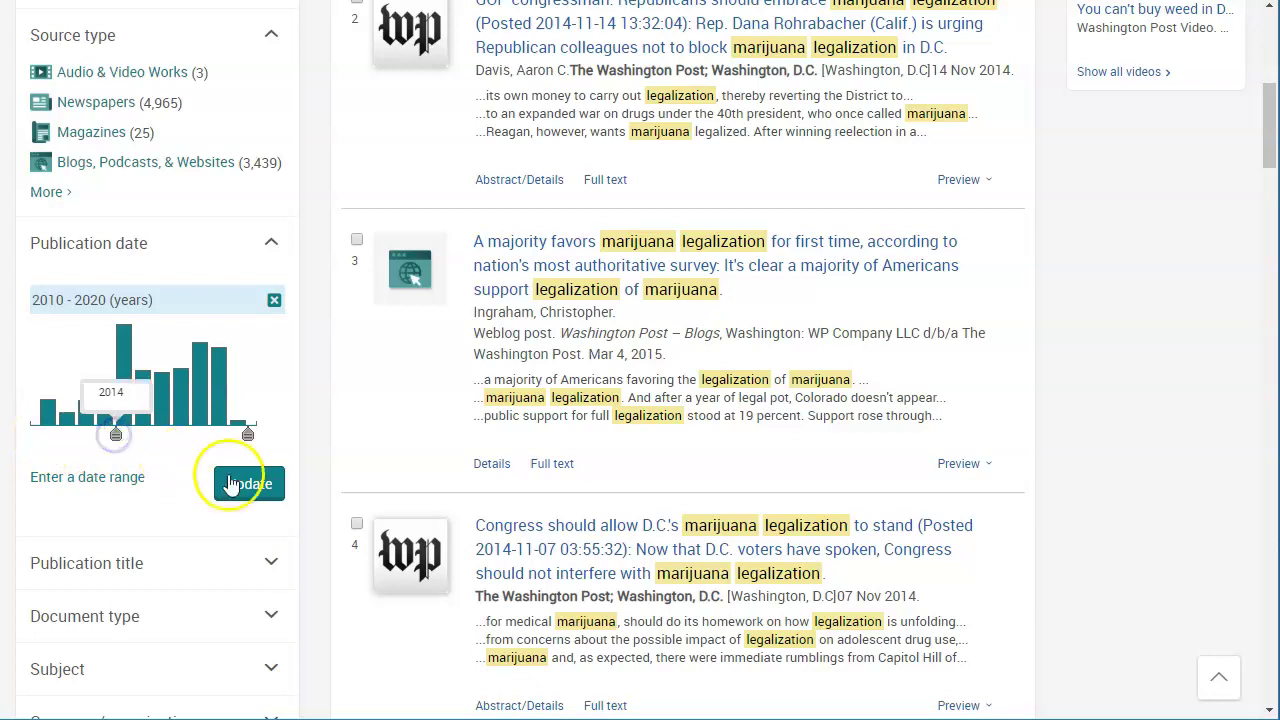
left_click(249, 484)
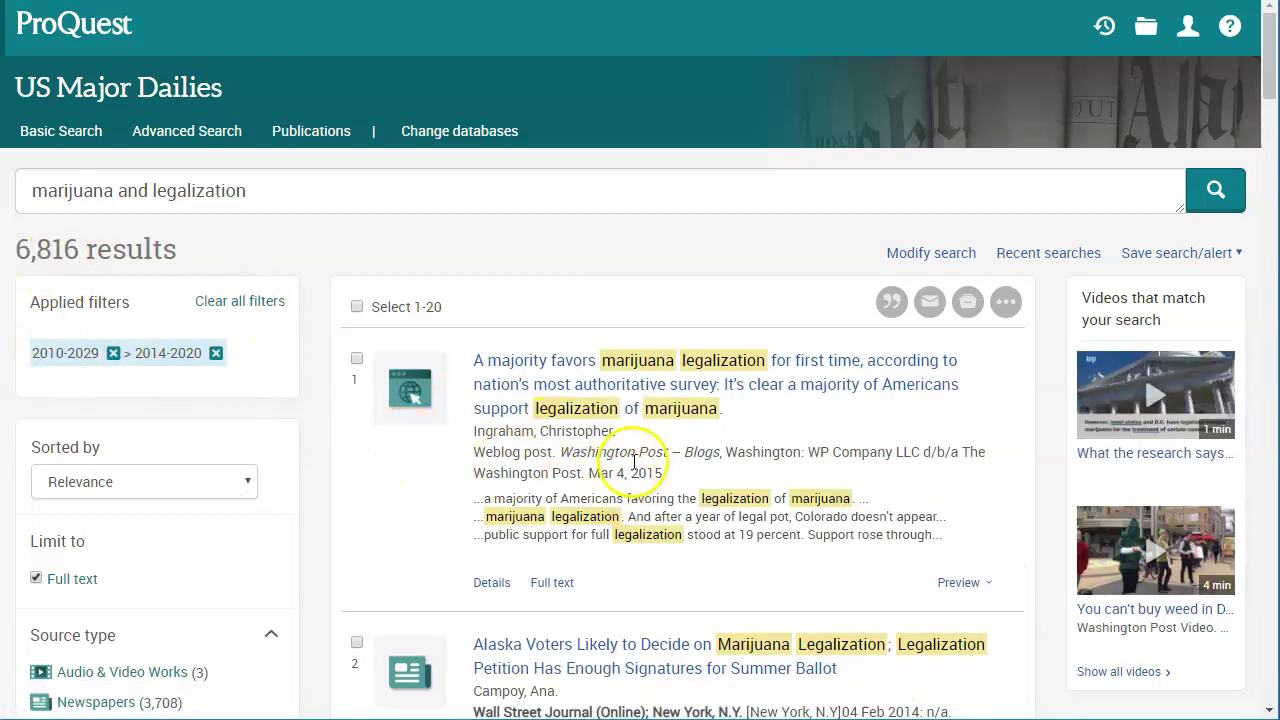
Append 'and california' to the query and rerun it, getting 2,427 results
left_click(263, 189)
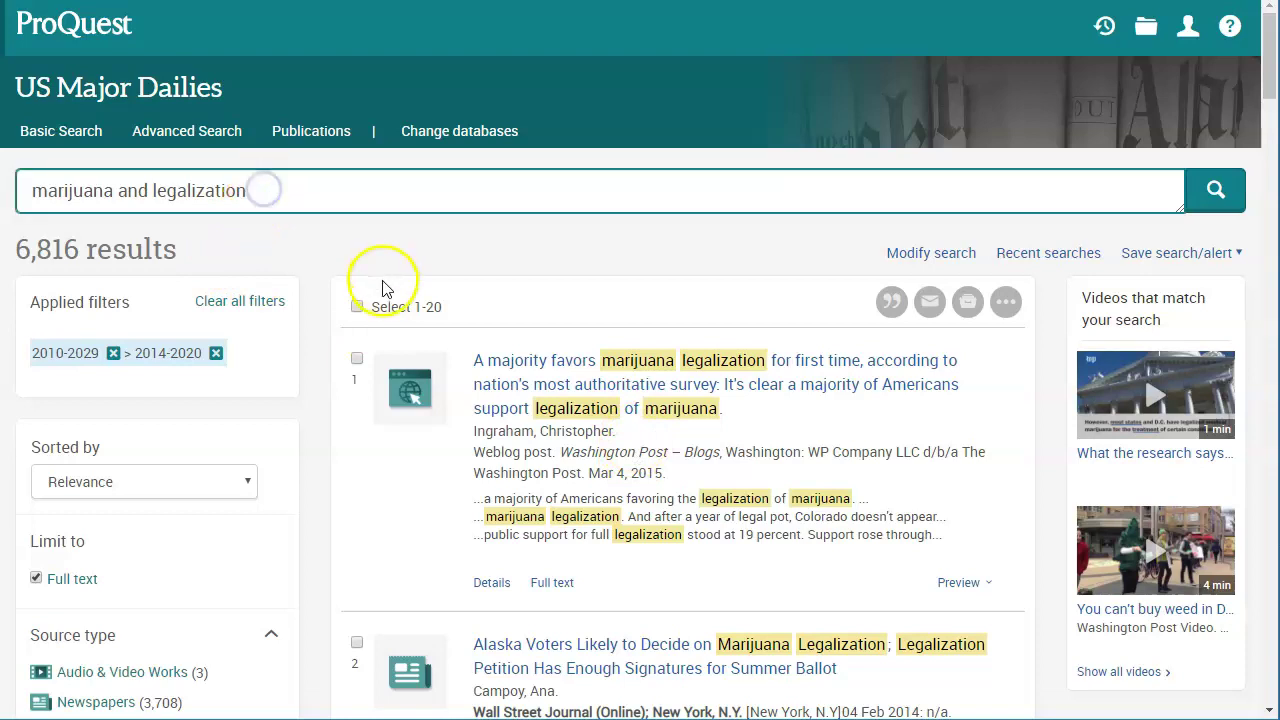
type("and cal")
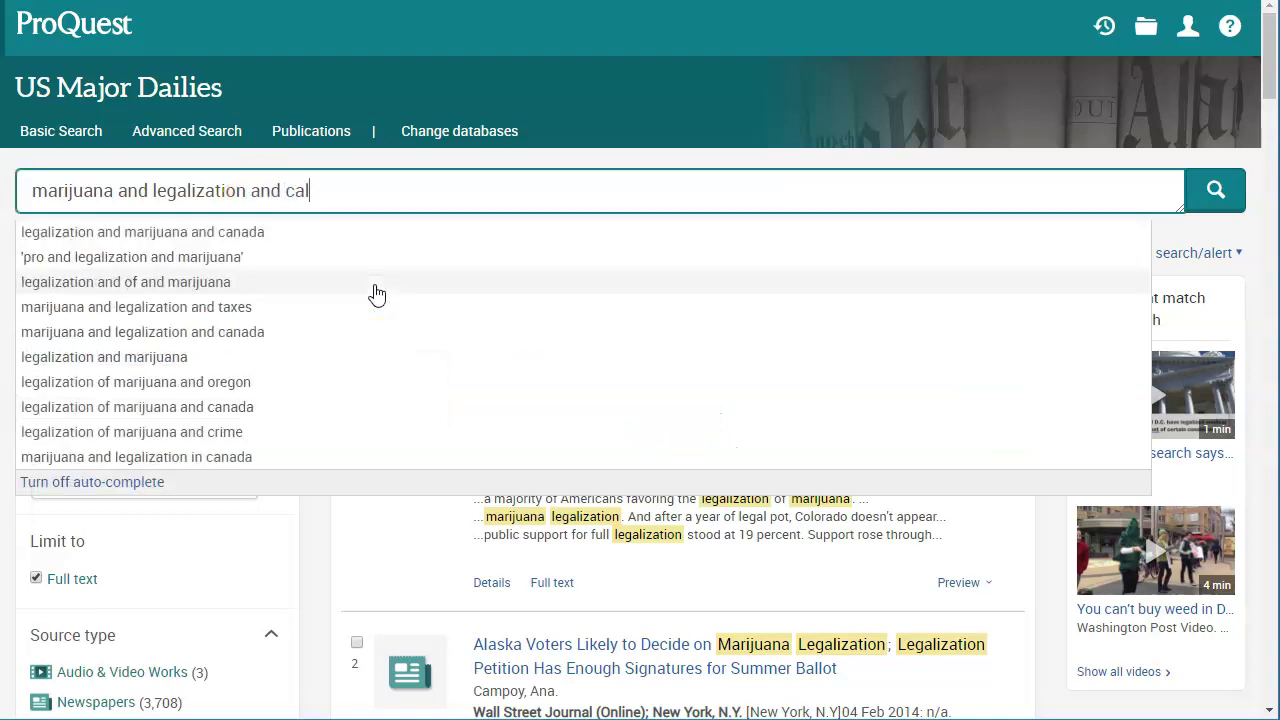
type("ifornia")
key("Return")
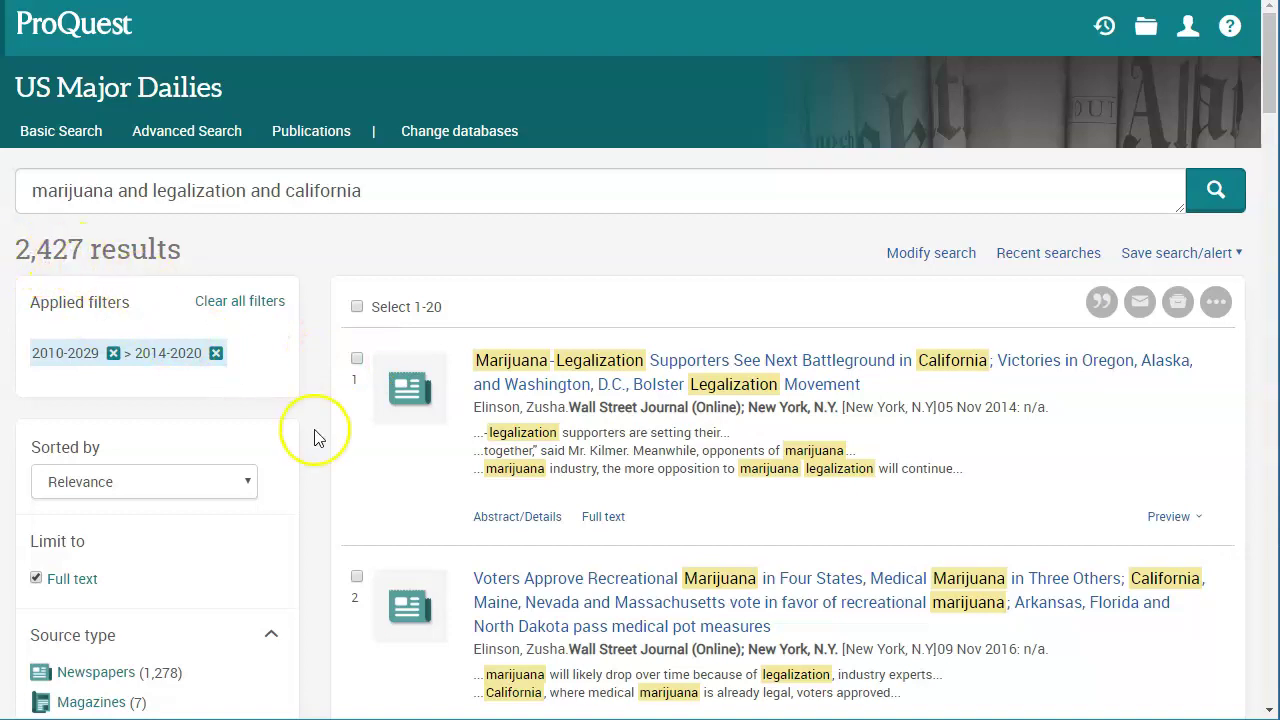
scroll(296, 425, "down", 1)
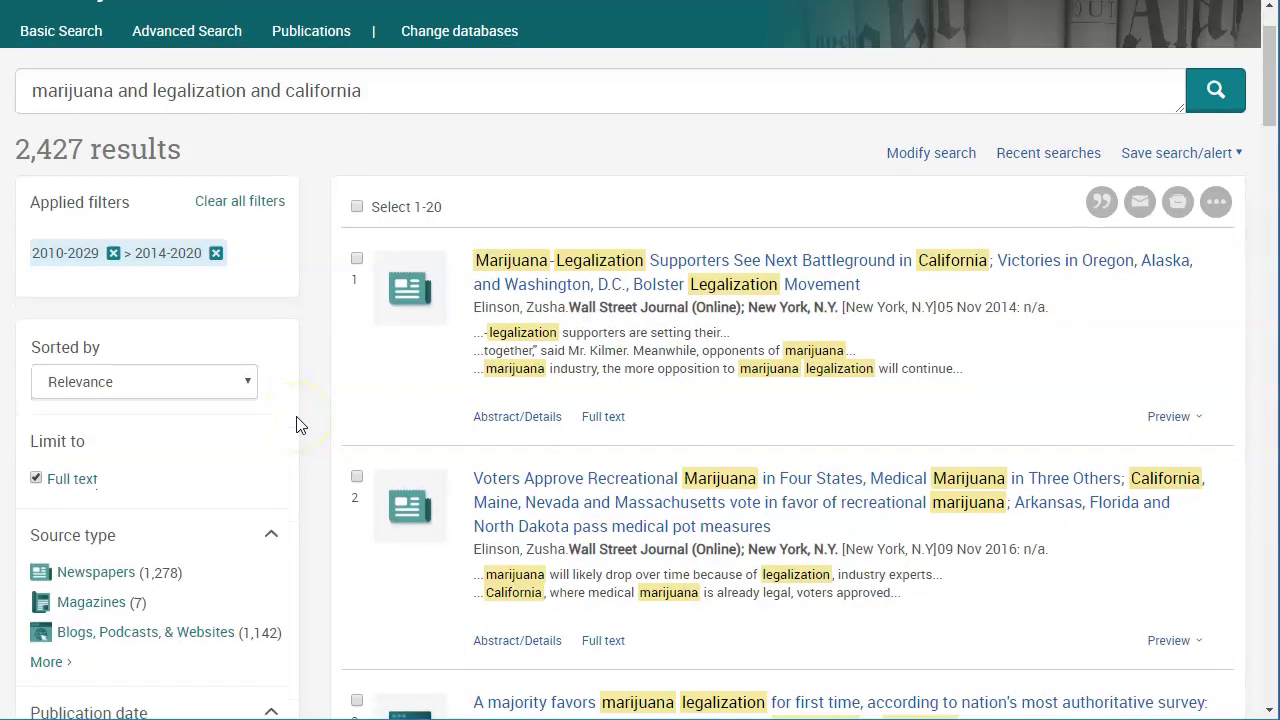
scroll(296, 425, "down", 2)
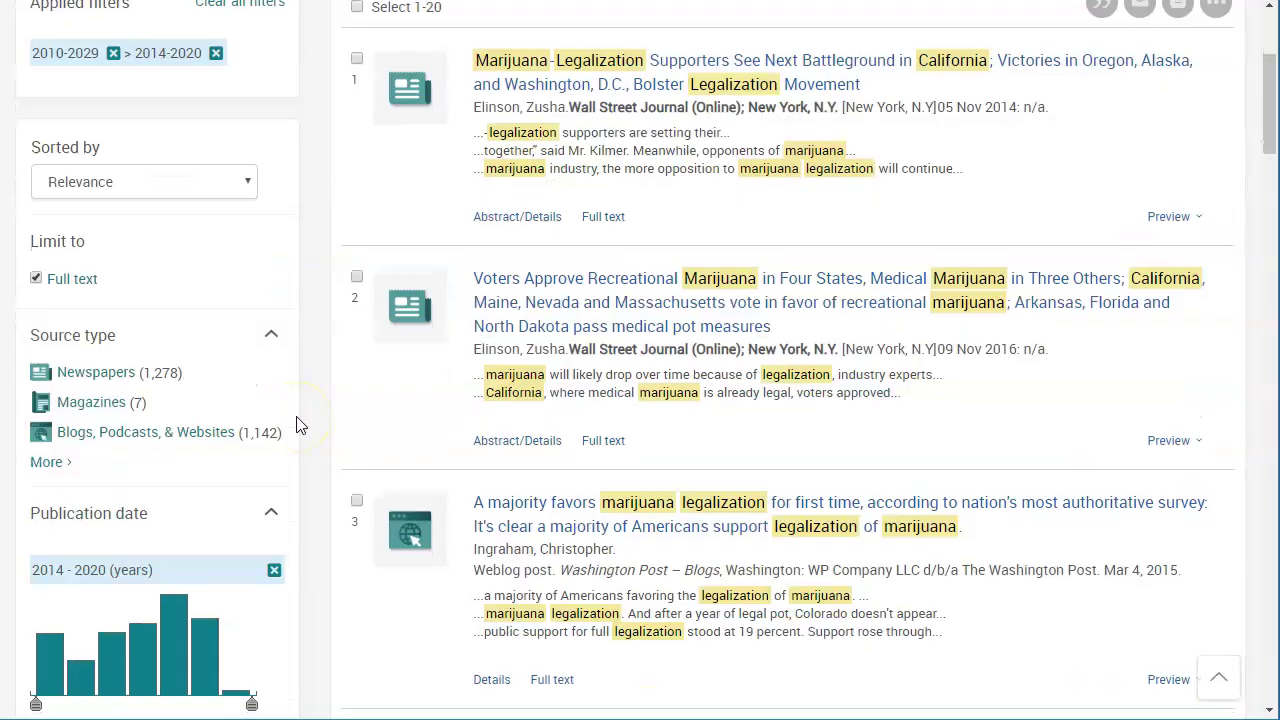
scroll(296, 425, "down", 4)
scroll(505, 472, "up", 7)
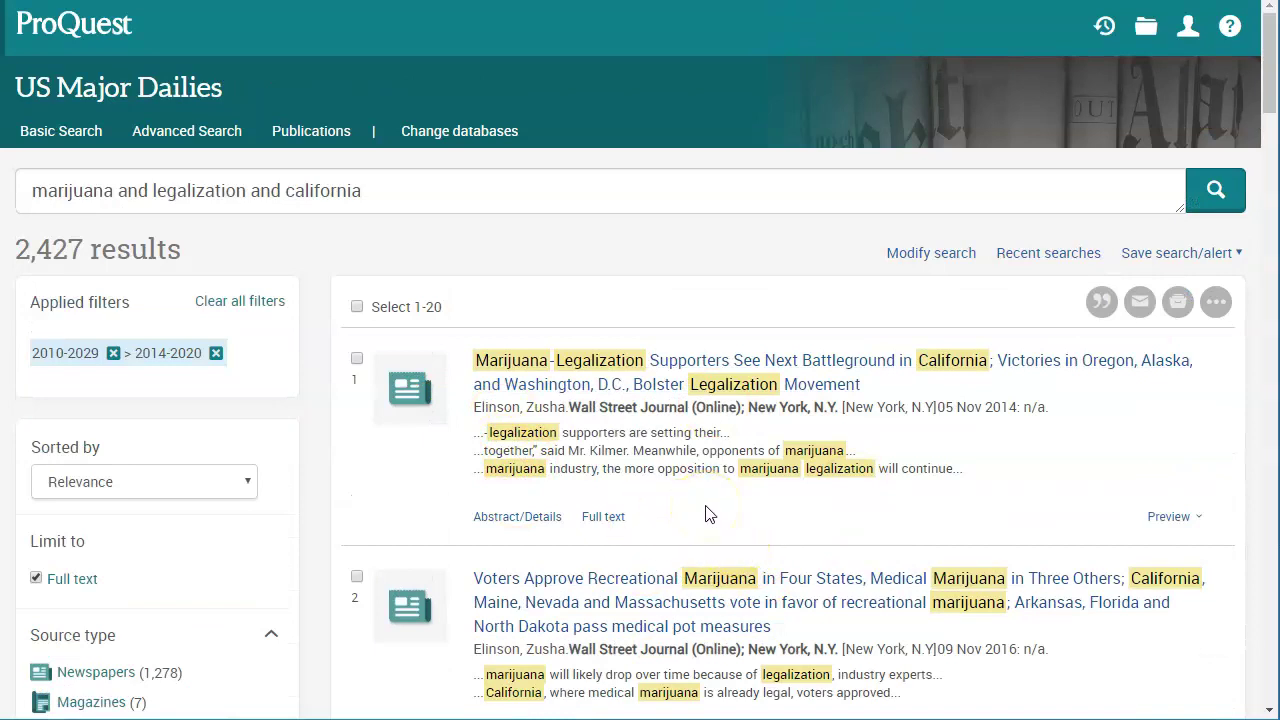
scroll(705, 514, "down", 1)
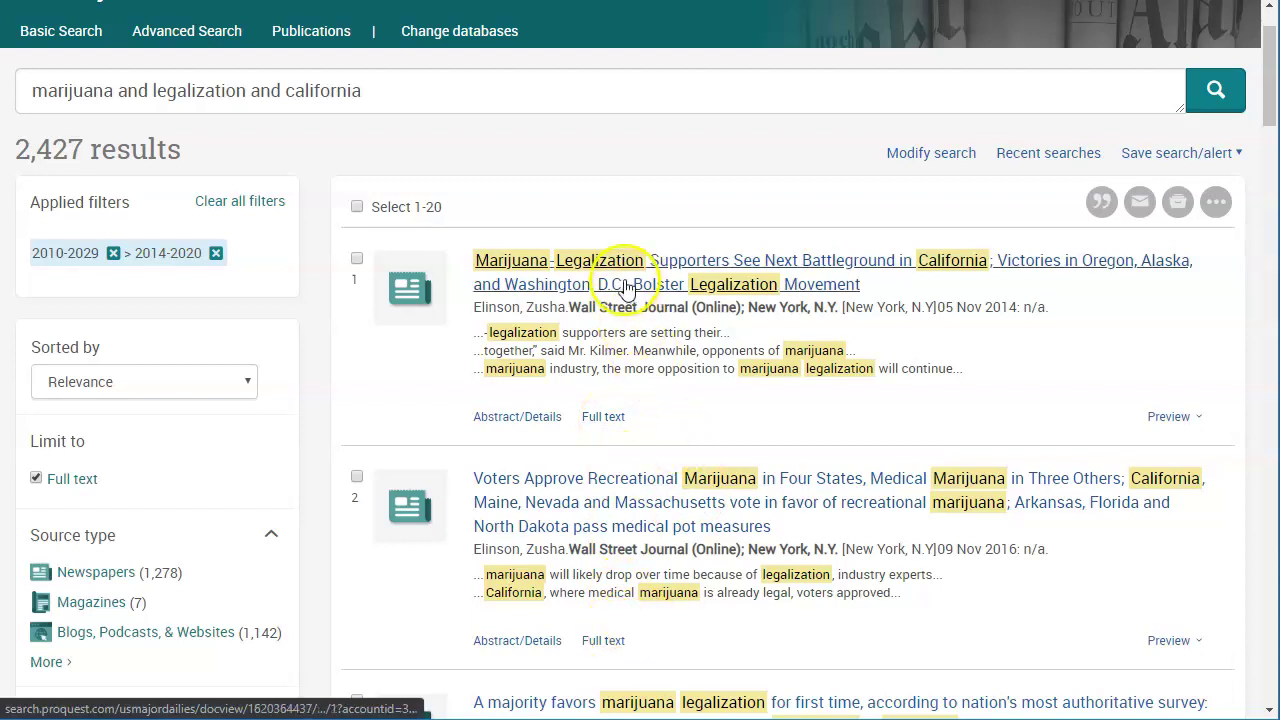
Open the first result, the Wall Street Journal California battleground article, and scroll through it
left_click(586, 272)
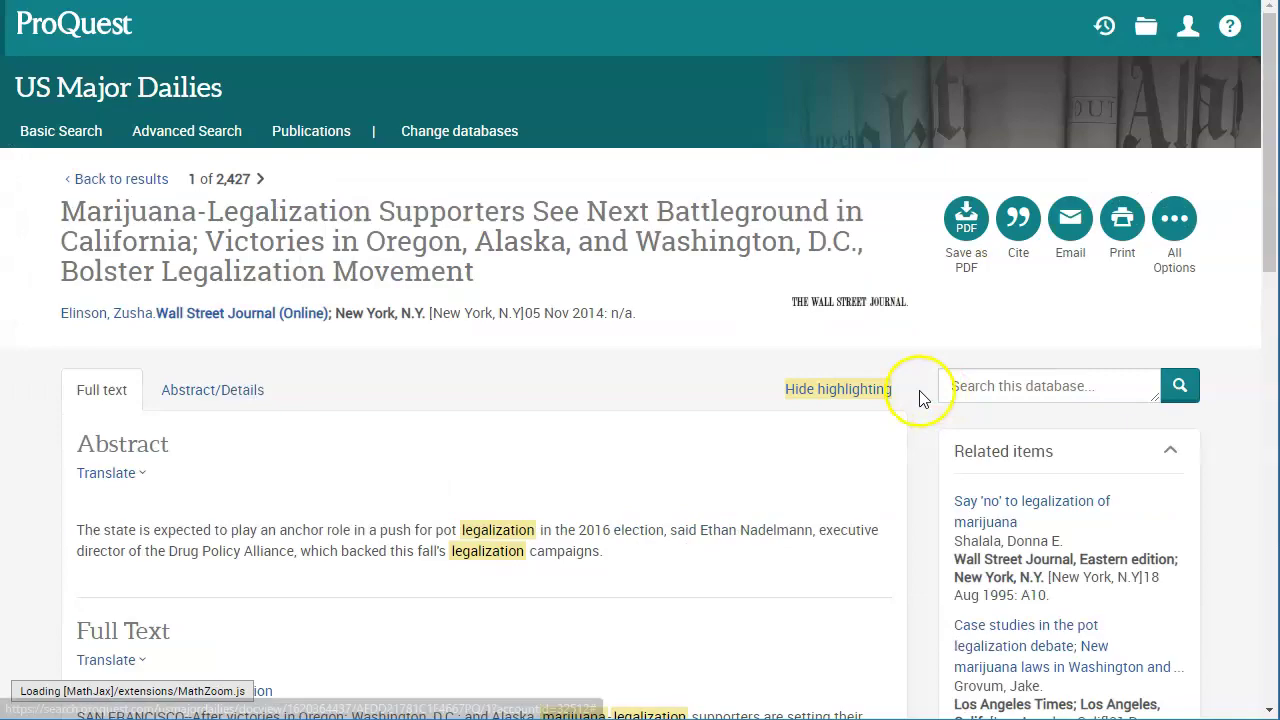
scroll(720, 452, "down", 10)
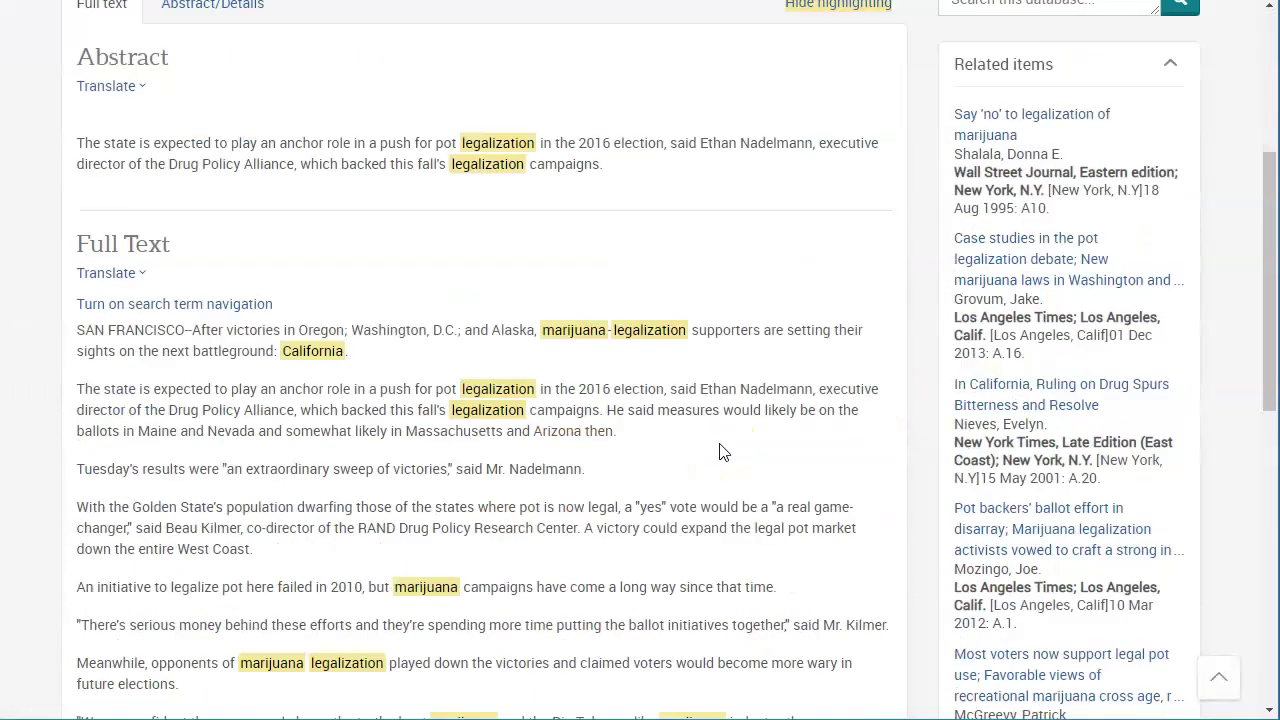
scroll(724, 452, "down", 2)
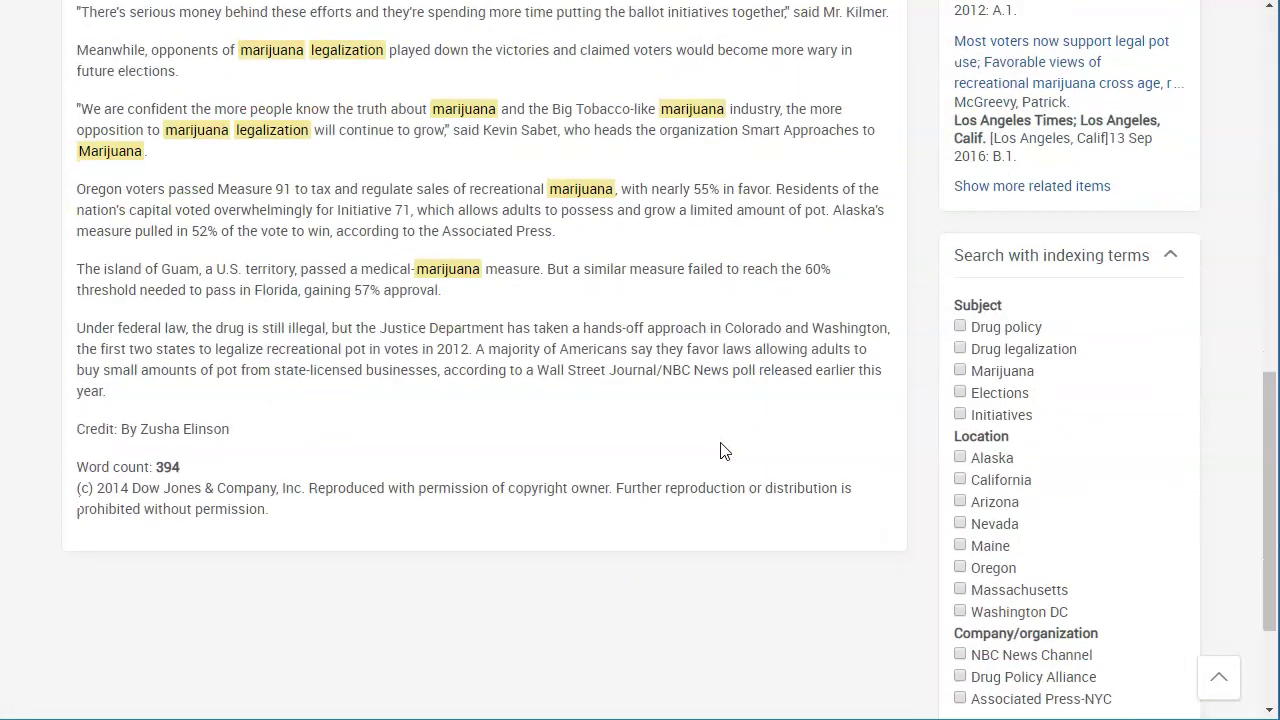
scroll(724, 452, "up", 10)
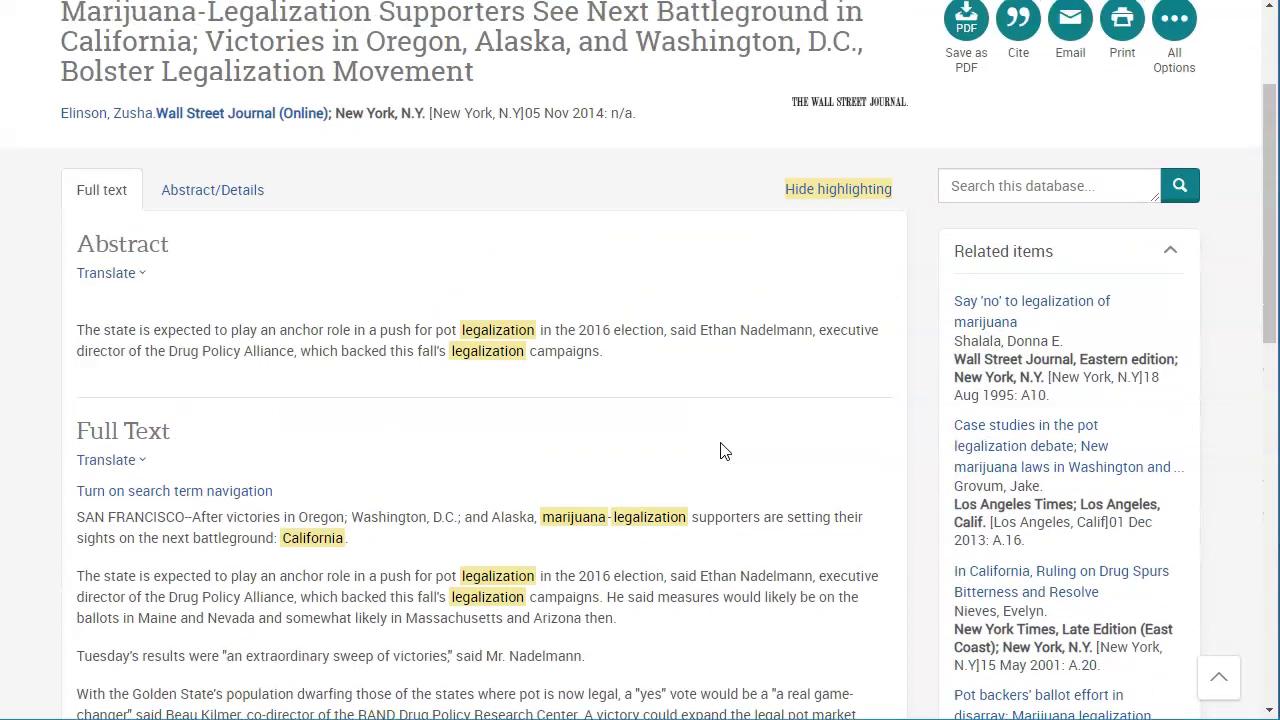
scroll(724, 452, "up", 2)
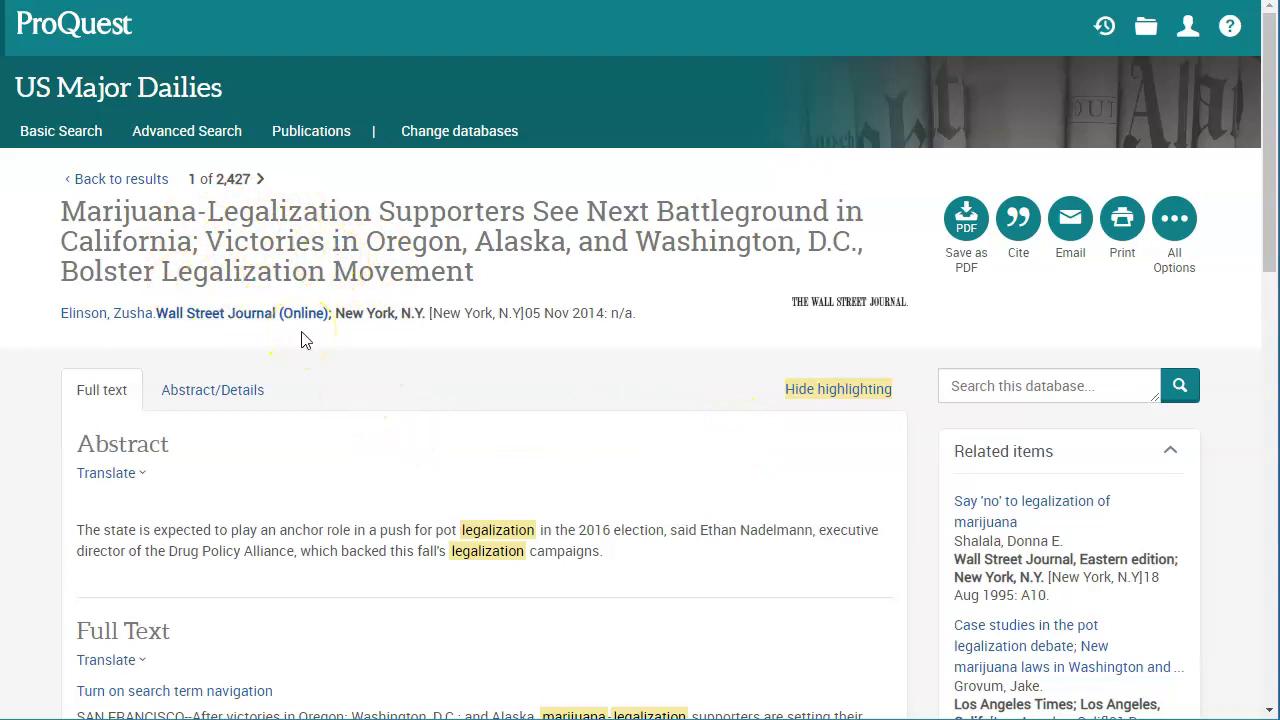
Select and copy the article's MLA 8th Edition citation, then close the citation box
left_click(1017, 243)
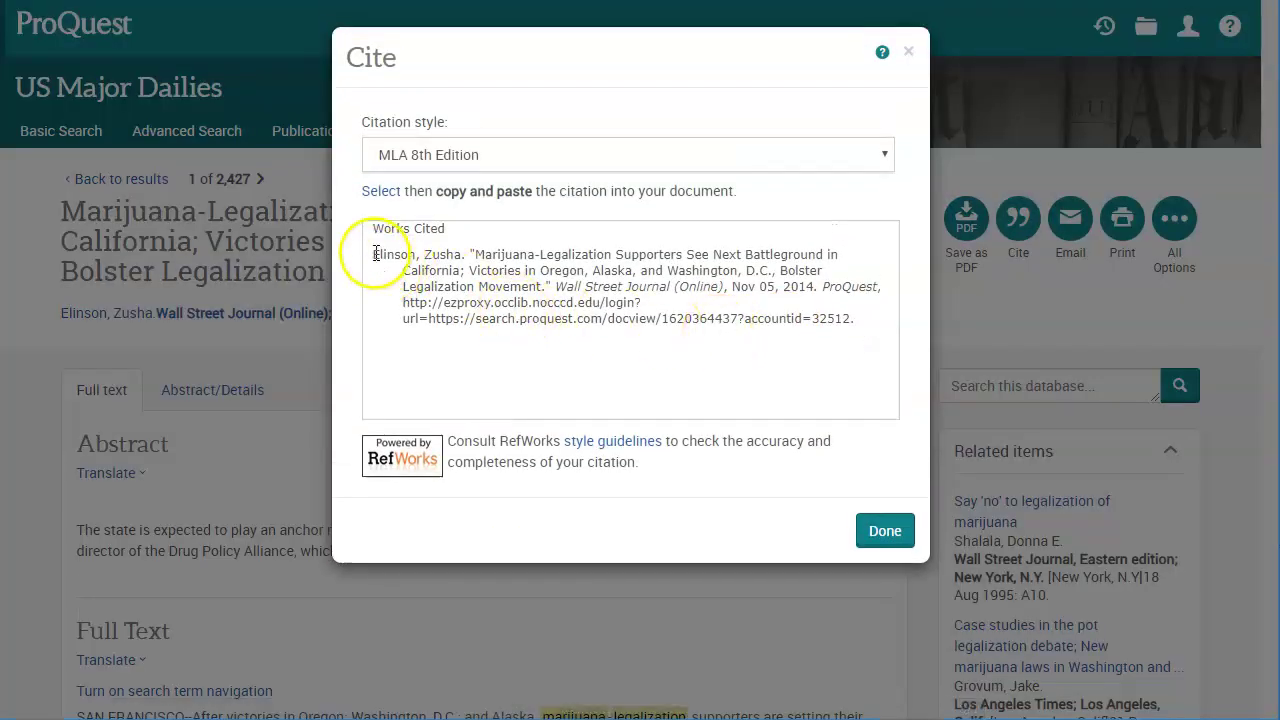
left_click_drag(374, 254, 855, 316)
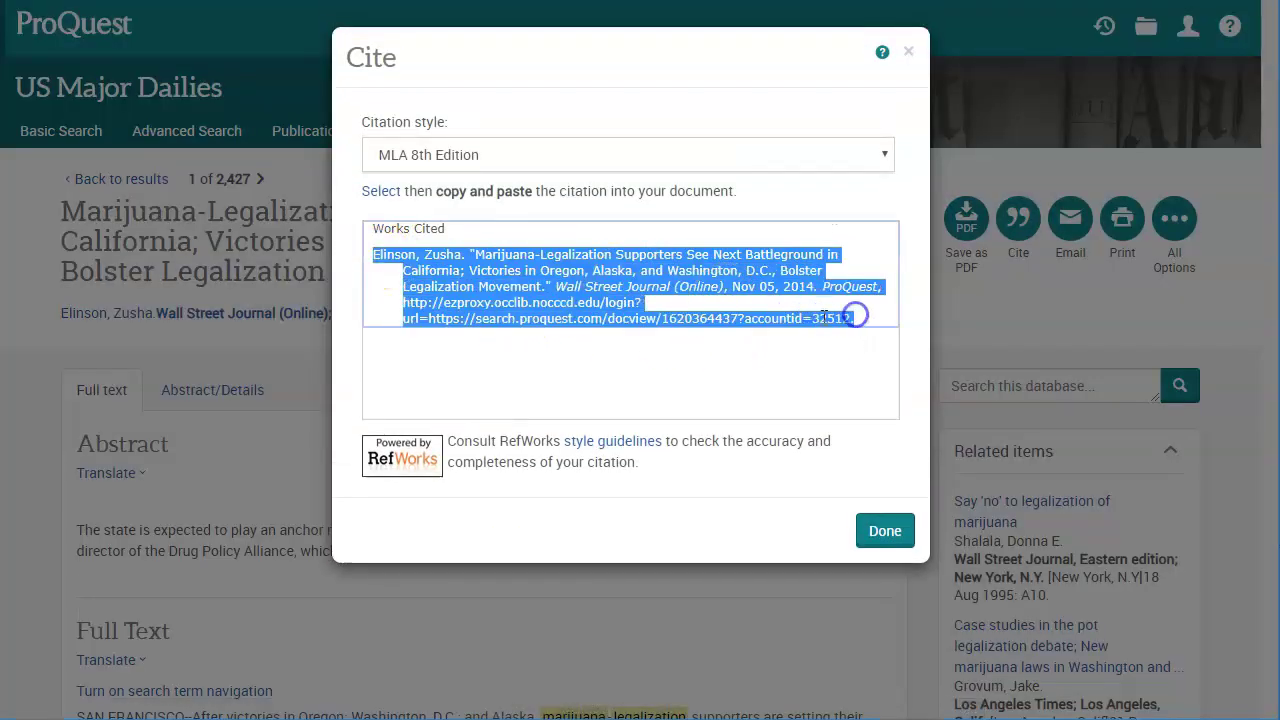
left_click(765, 301)
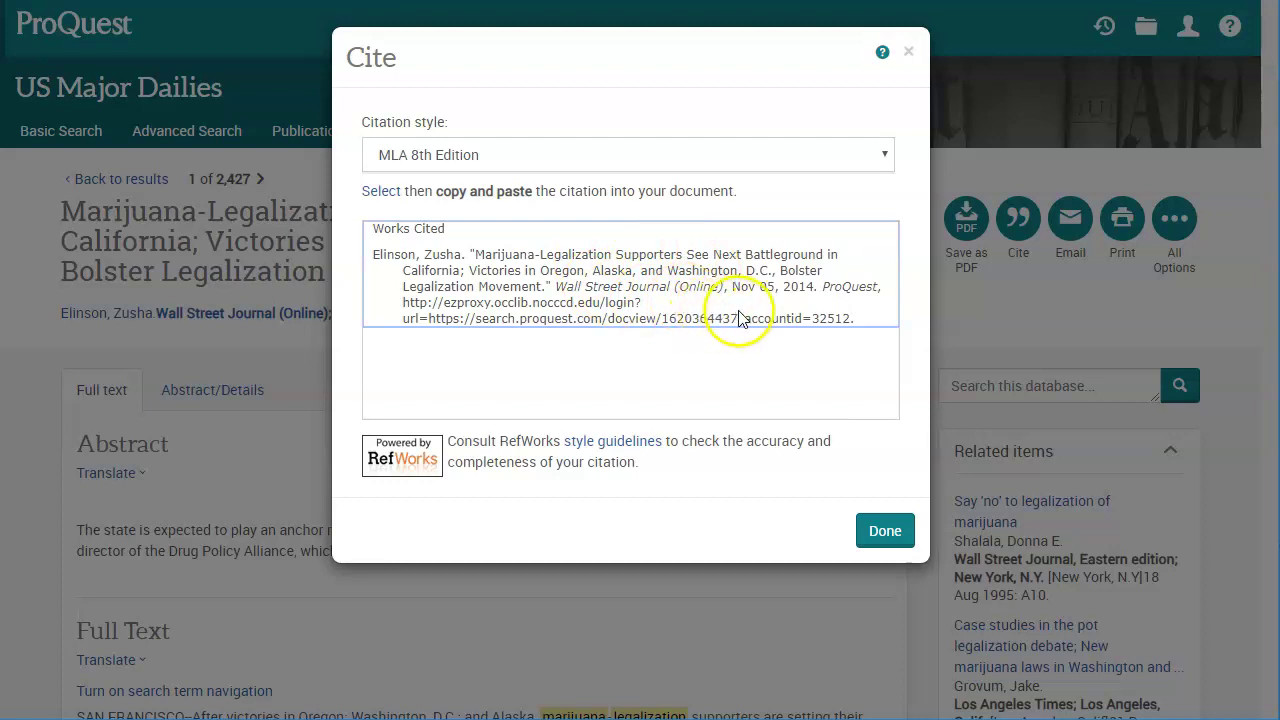
left_click(893, 530)
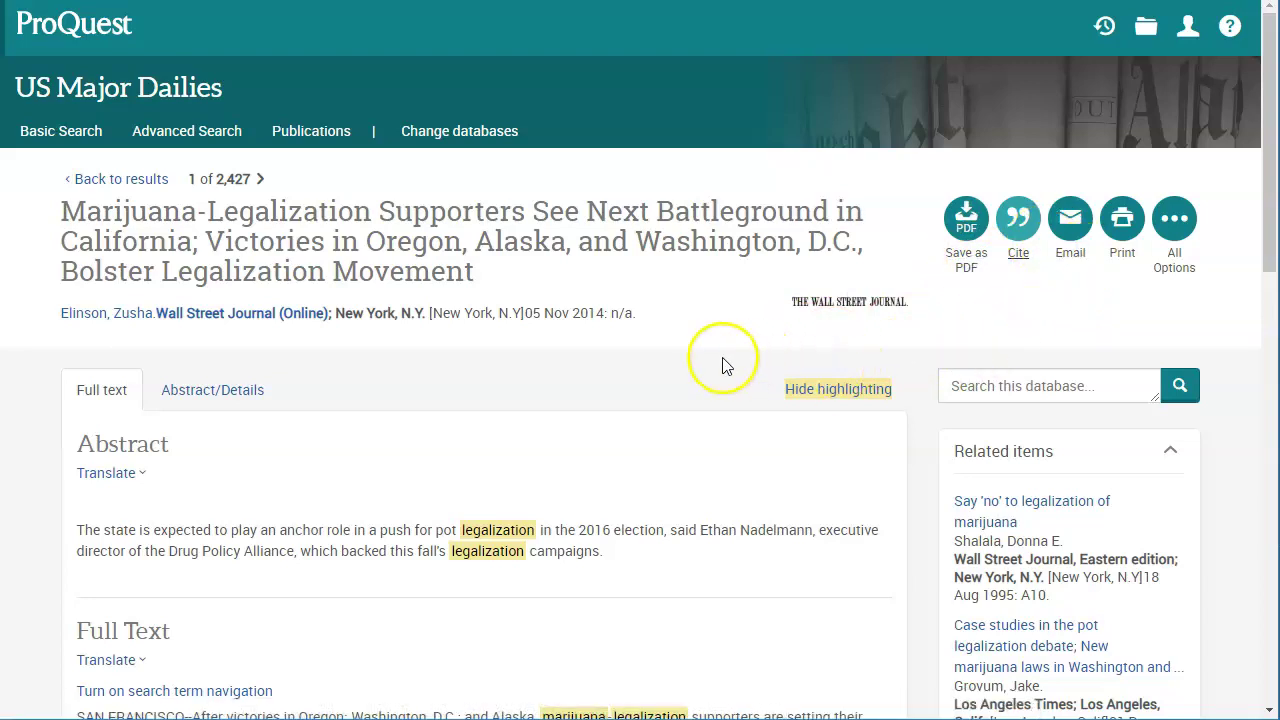
Go back to the 2,427 results for 'marijuana and legalization and california' filtered to 2014–2020
key("alt+Left")
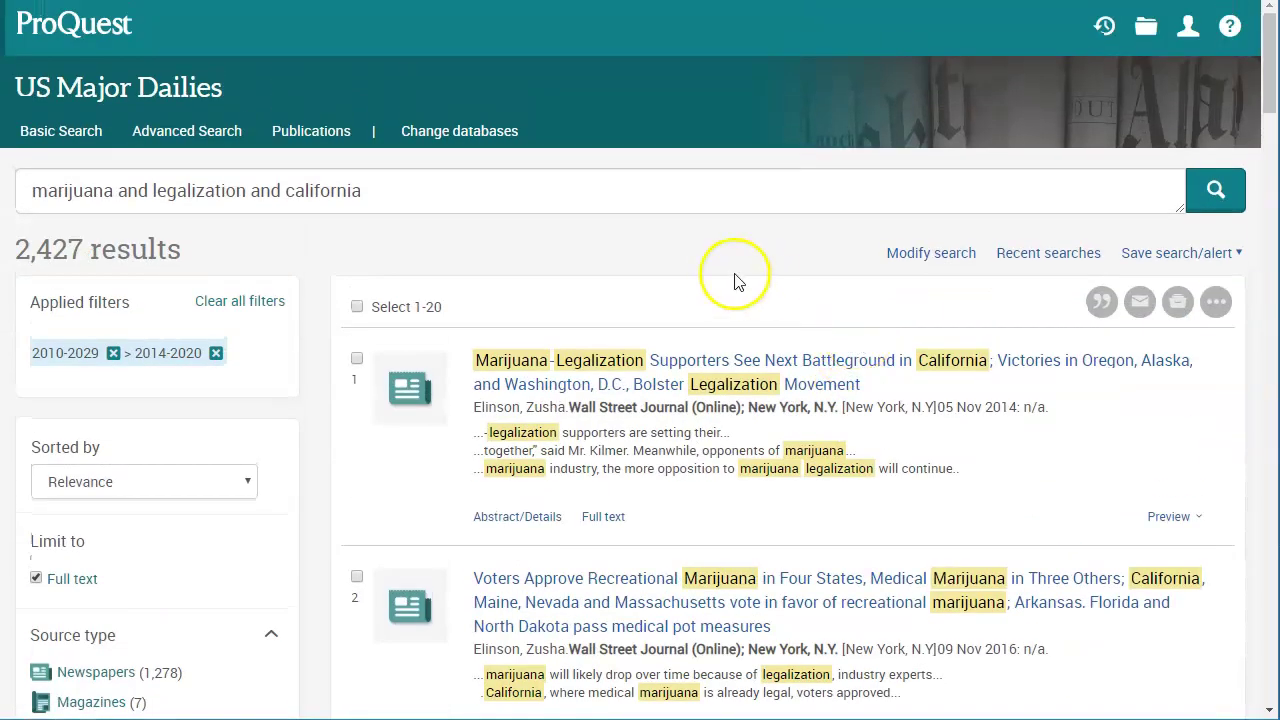